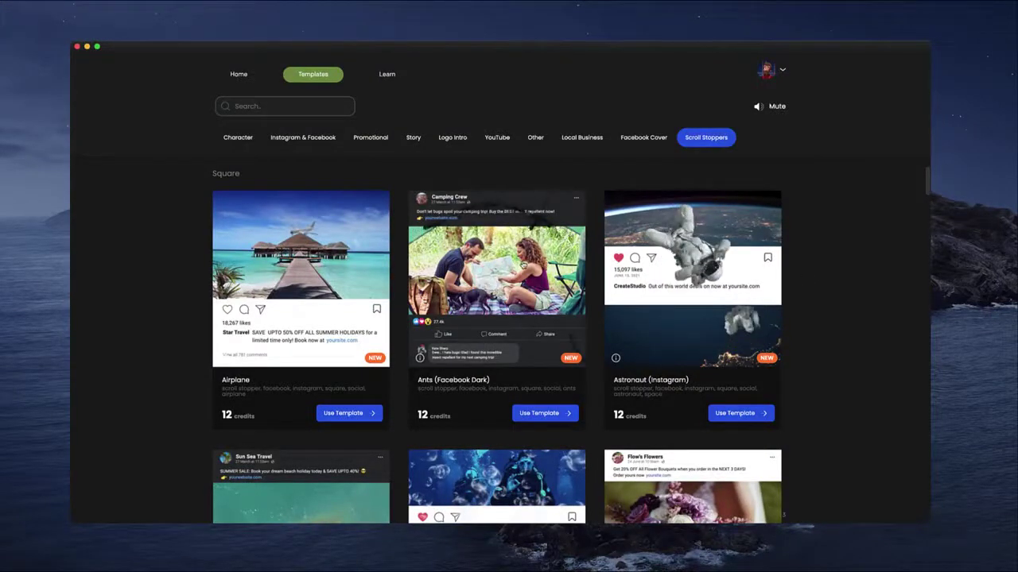
# Step: Scroll down to Coffee Beans Rotating and start the Cafe Cow project from that template
pyautogui.scroll(-5, 524, 264)
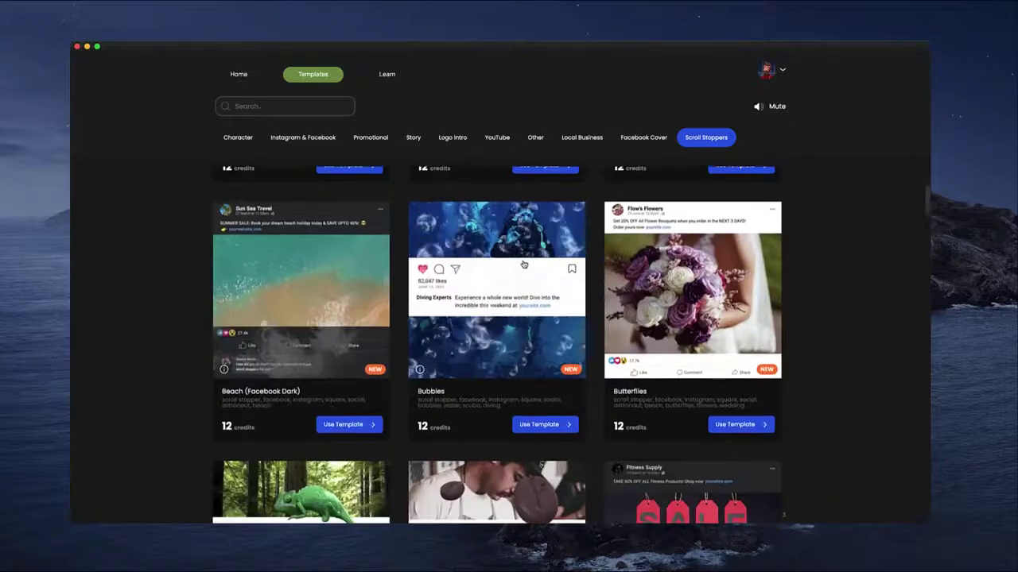
pyautogui.scroll(-4, 524, 264)
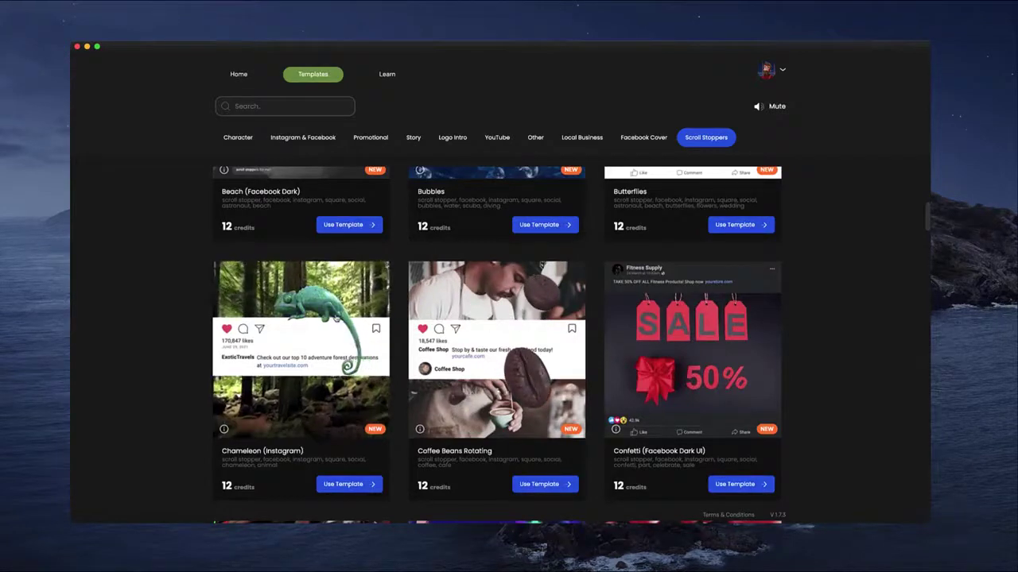
pyautogui.scroll(-2, 541, 265)
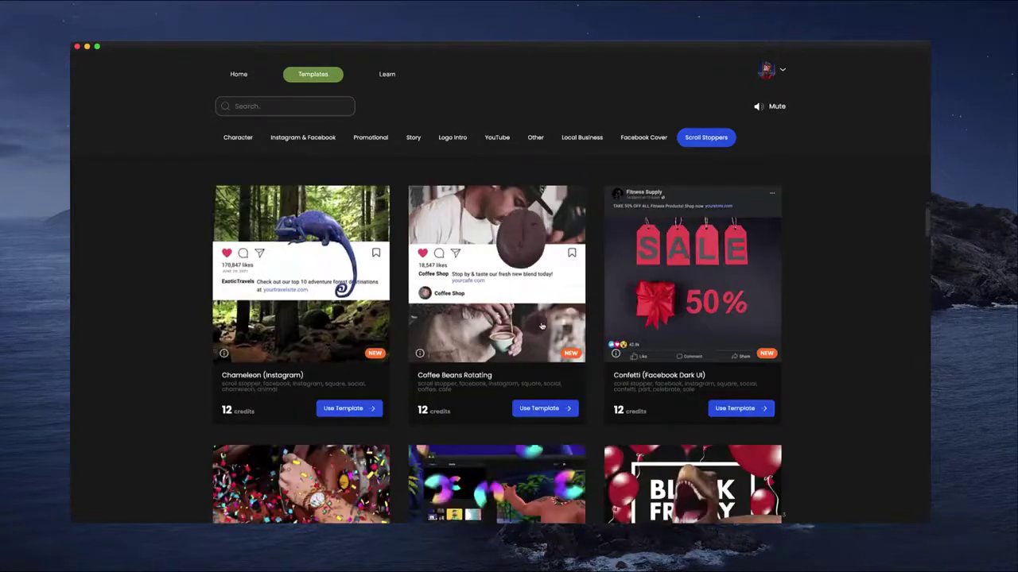
pyautogui.click(551, 410)
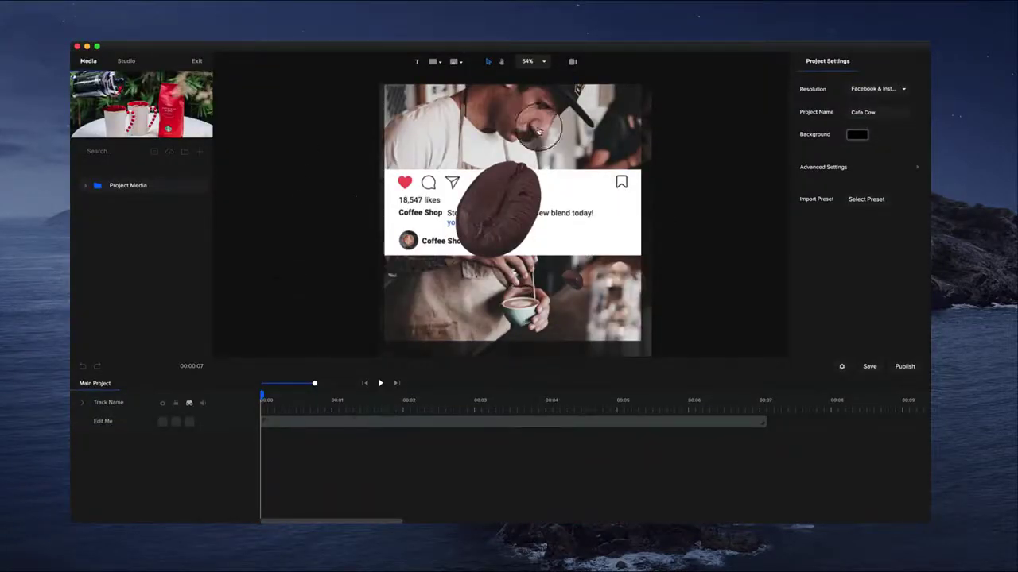
# Step: Inside Edit Me, replace the background image with the coffee cups photo, expanded, scaled to 92 and shifted left
pyautogui.doubleClick(340, 424)
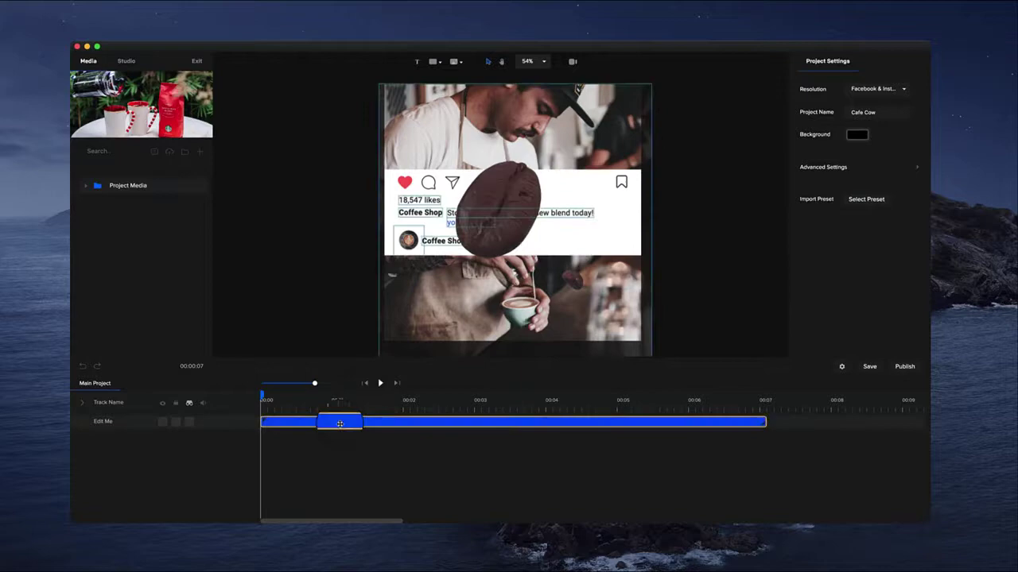
pyautogui.click(517, 131)
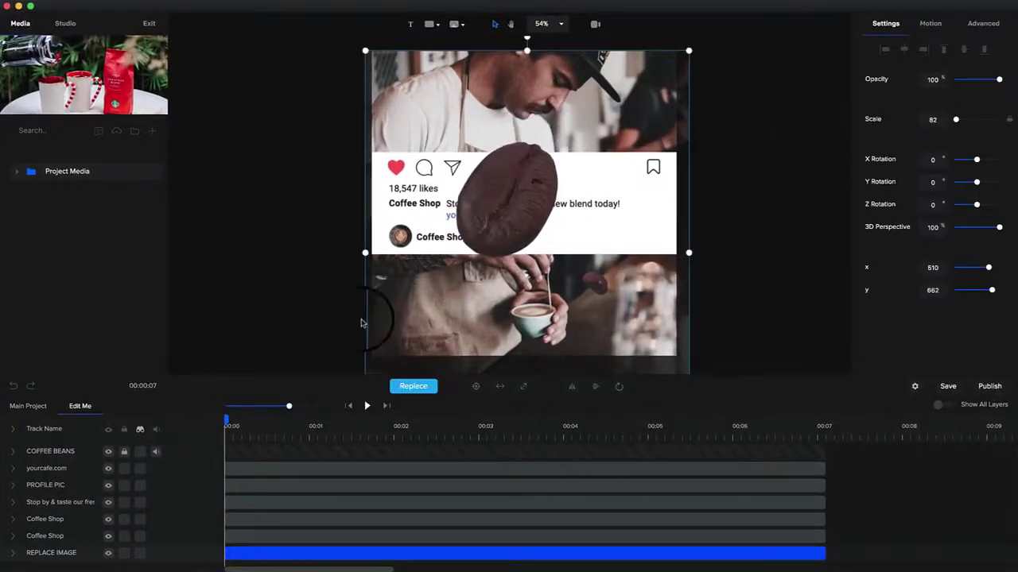
pyautogui.click(19, 174)
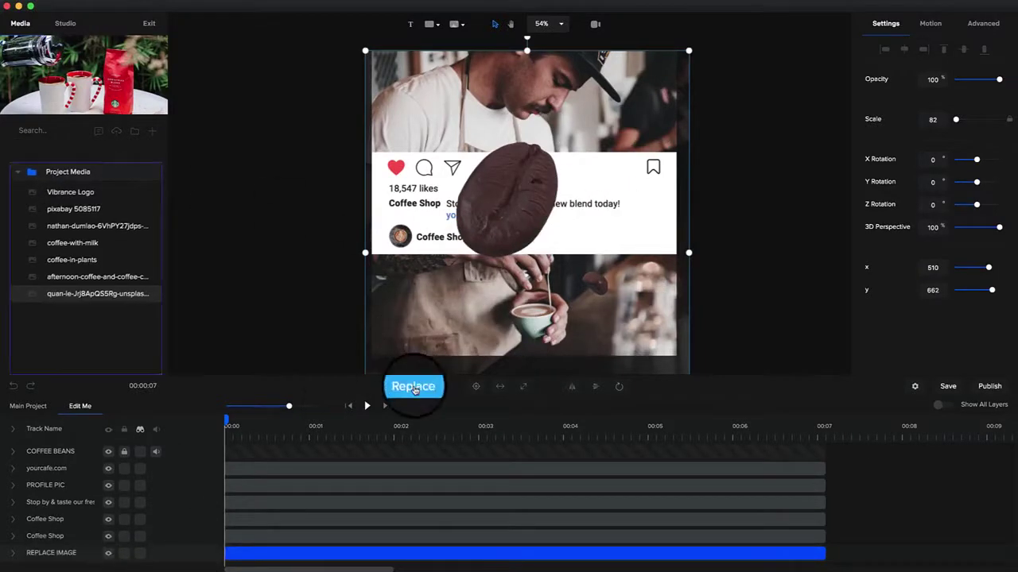
pyautogui.click(413, 387)
pyautogui.click(83, 294)
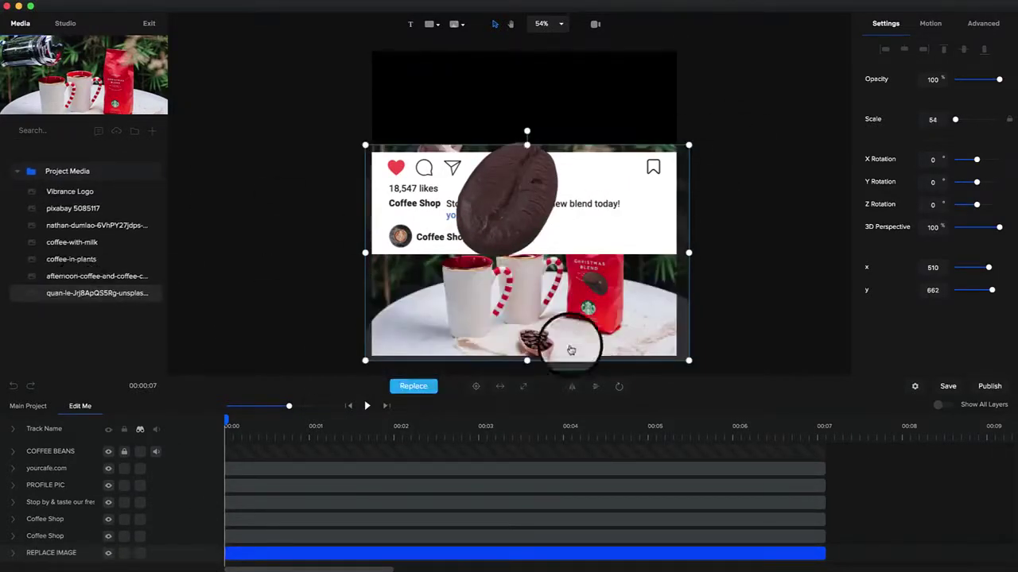
pyautogui.click(524, 388)
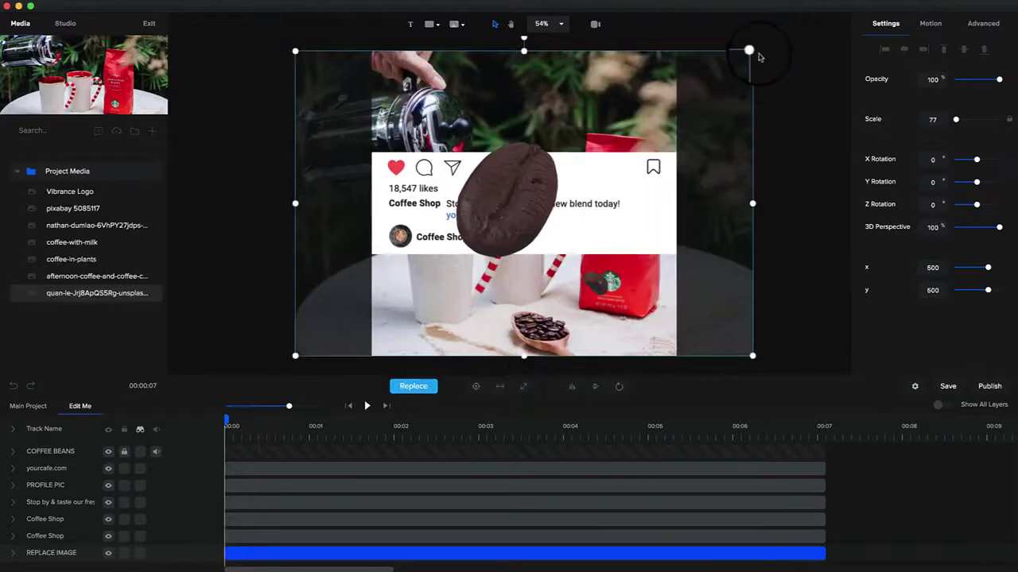
pyautogui.moveTo(753, 51); pyautogui.dragTo(872, 27)
pyautogui.moveTo(800, 103); pyautogui.dragTo(747, 109)
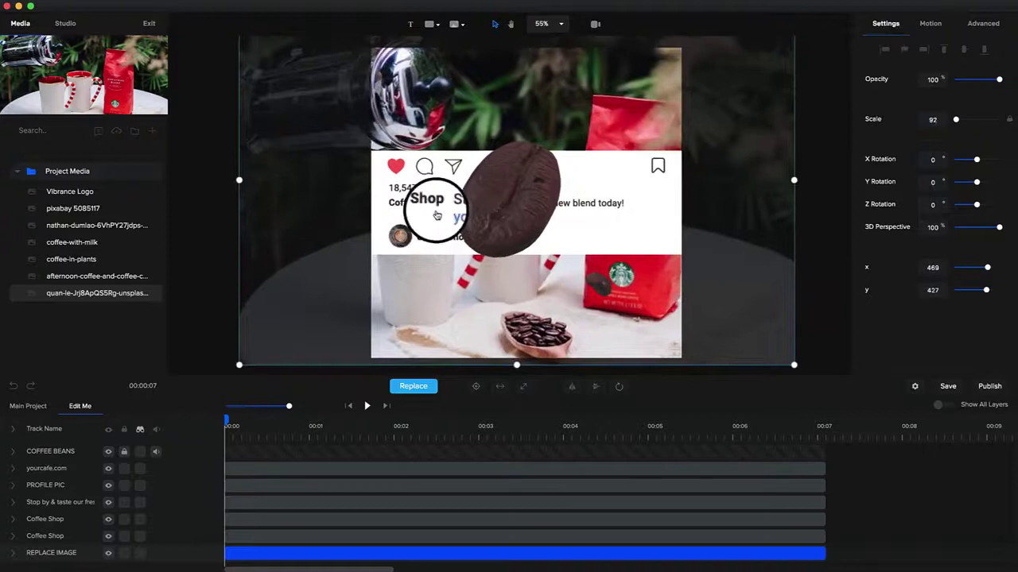
# Step: Replace the profile picture with the Vibrance Logo, enlarged slightly and repositioned in its frame
pyautogui.scroll(5, 431, 223)
pyautogui.click(385, 254)
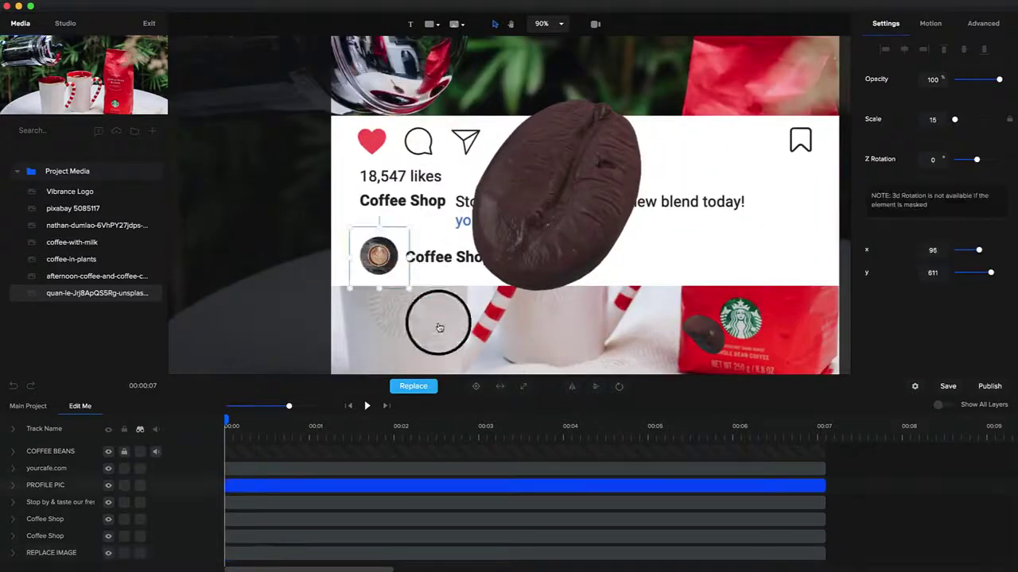
pyautogui.click(411, 387)
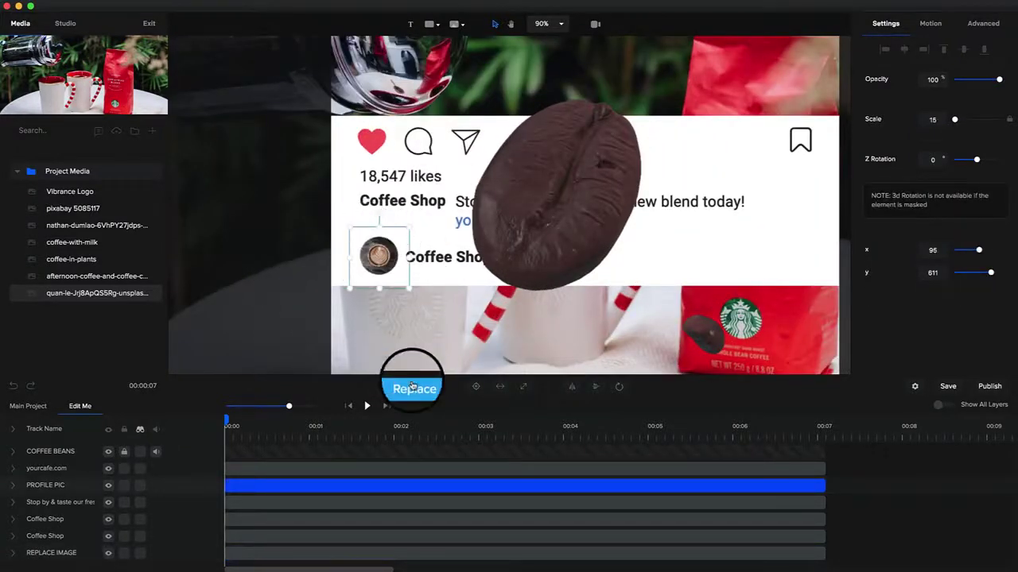
pyautogui.click(78, 201)
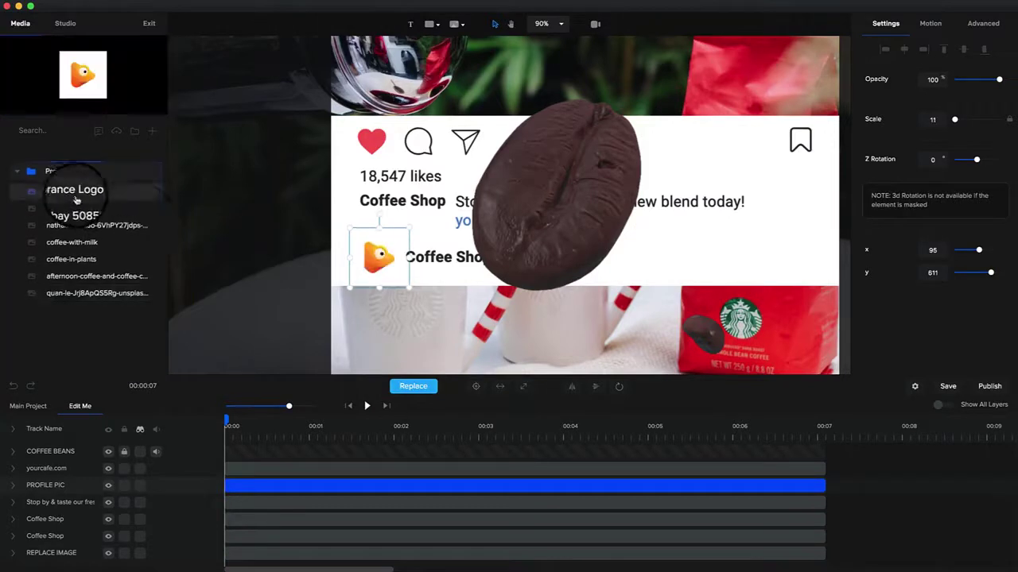
pyautogui.click(415, 306)
pyautogui.moveTo(408, 288); pyautogui.dragTo(416, 295)
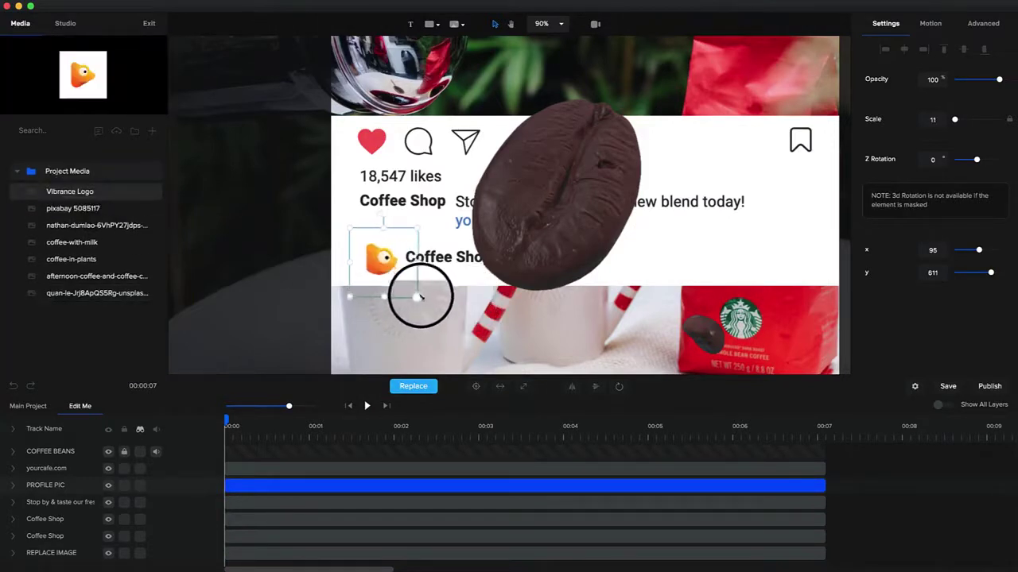
pyautogui.click(381, 250)
pyautogui.moveTo(384, 251); pyautogui.dragTo(414, 237)
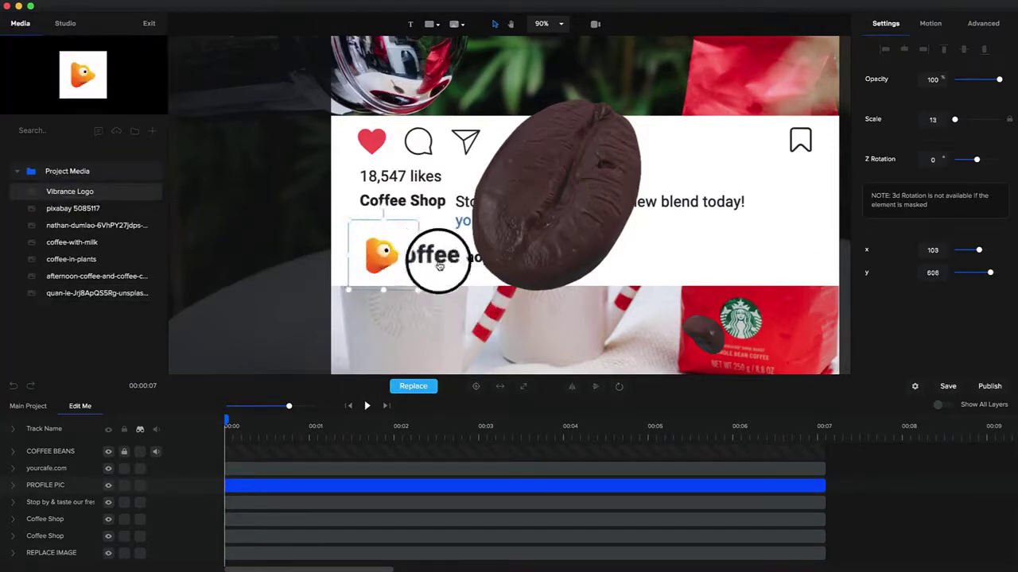
# Step: Change the Coffee Shop username heading to read 'Coffee Lovers'
pyautogui.doubleClick(400, 201)
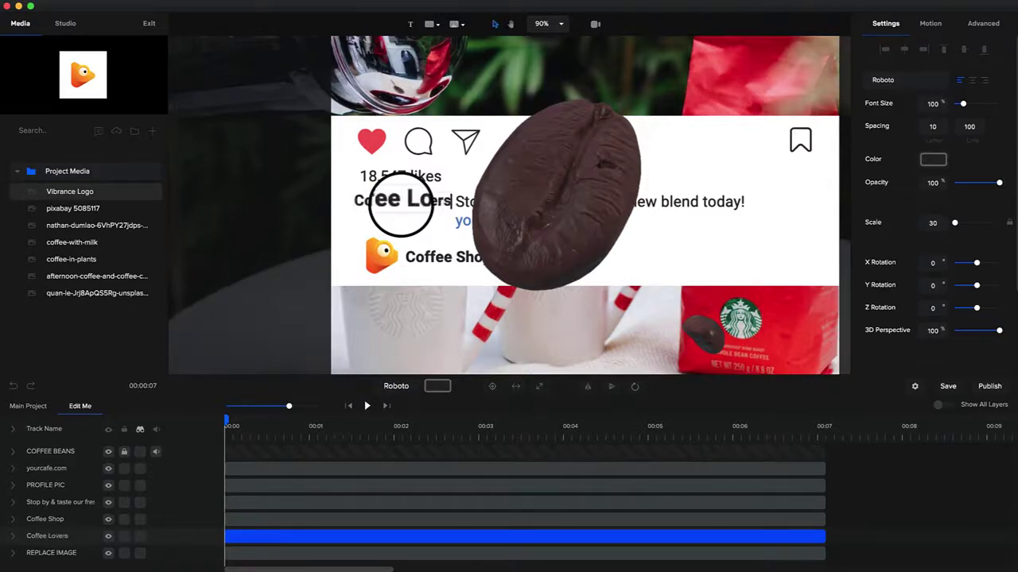
pyautogui.moveTo(382, 199); pyautogui.dragTo(392, 199)
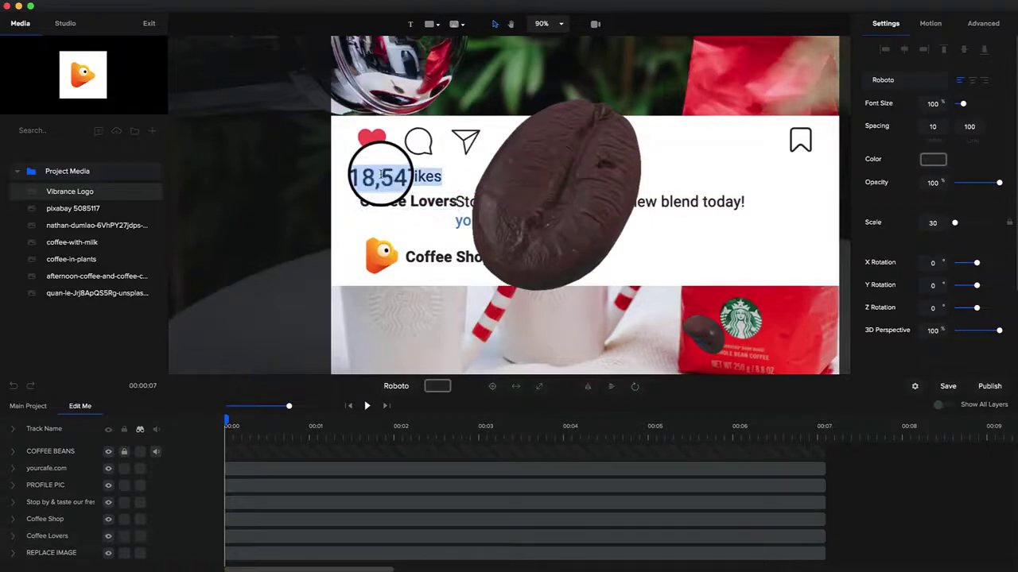
pyautogui.click(672, 200)
pyautogui.click(668, 195)
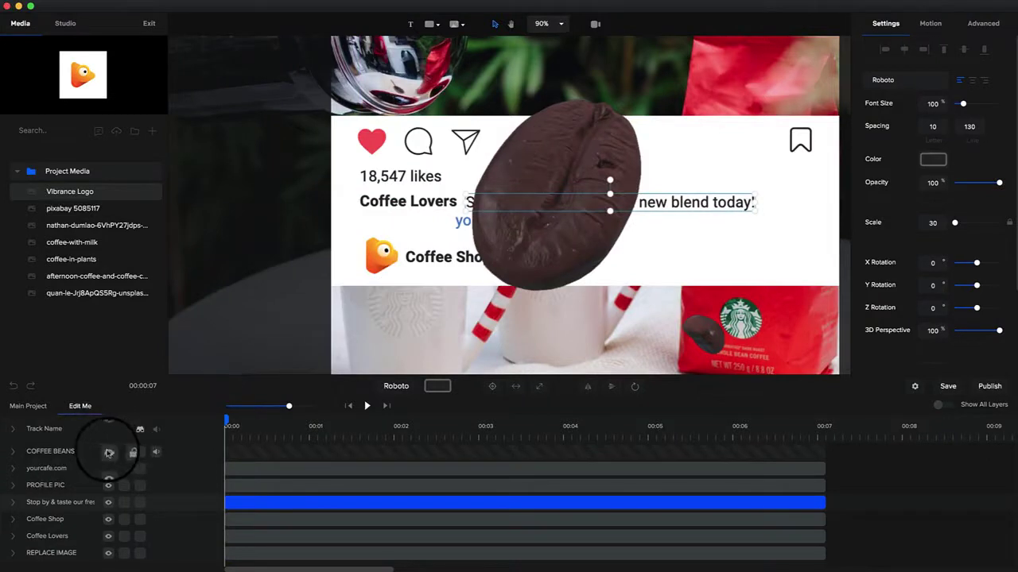
# Step: Toggle the COFFEE BEANS layer off and back on, then play the preview and pause near 00:03
pyautogui.click(109, 452)
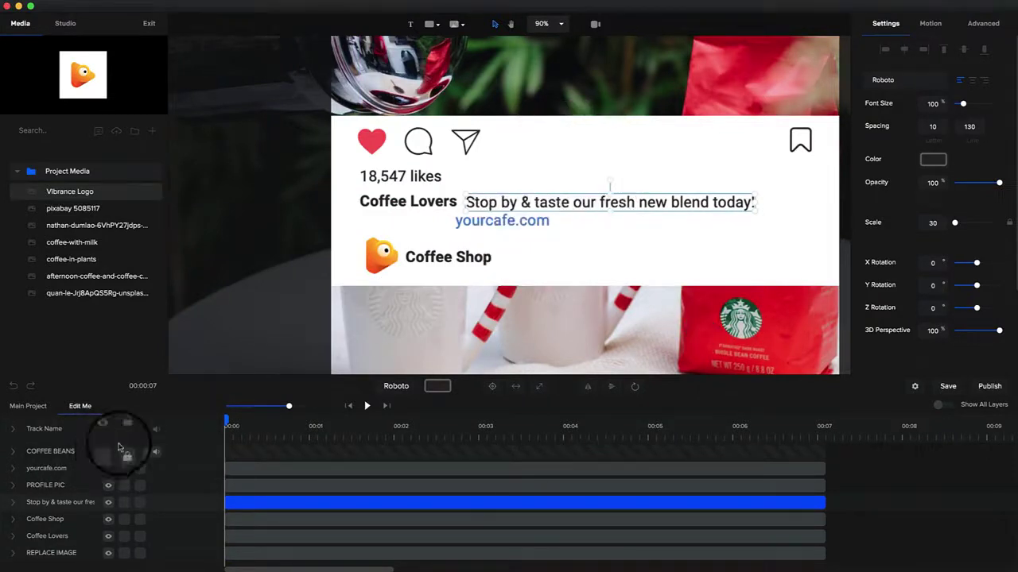
pyautogui.click(525, 222)
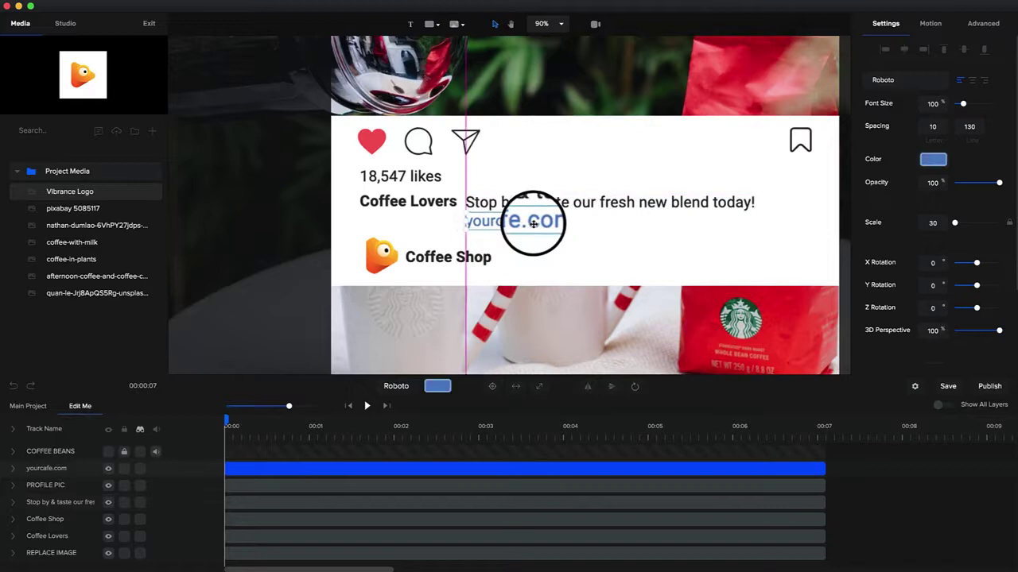
pyautogui.scroll(-4, 534, 223)
pyautogui.moveTo(556, 191); pyautogui.dragTo(474, 186)
pyautogui.scroll(-3, 477, 183)
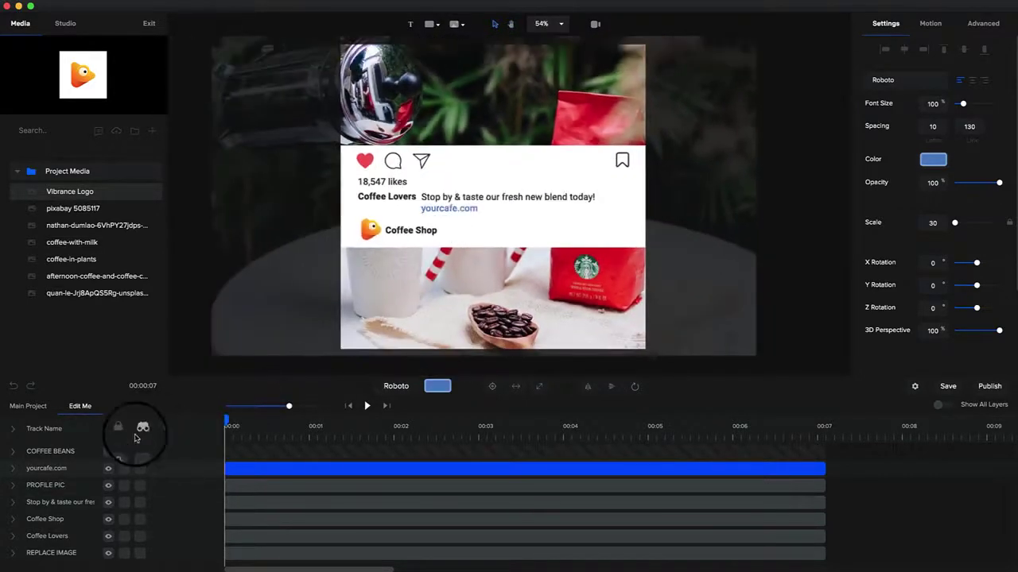
pyautogui.click(110, 455)
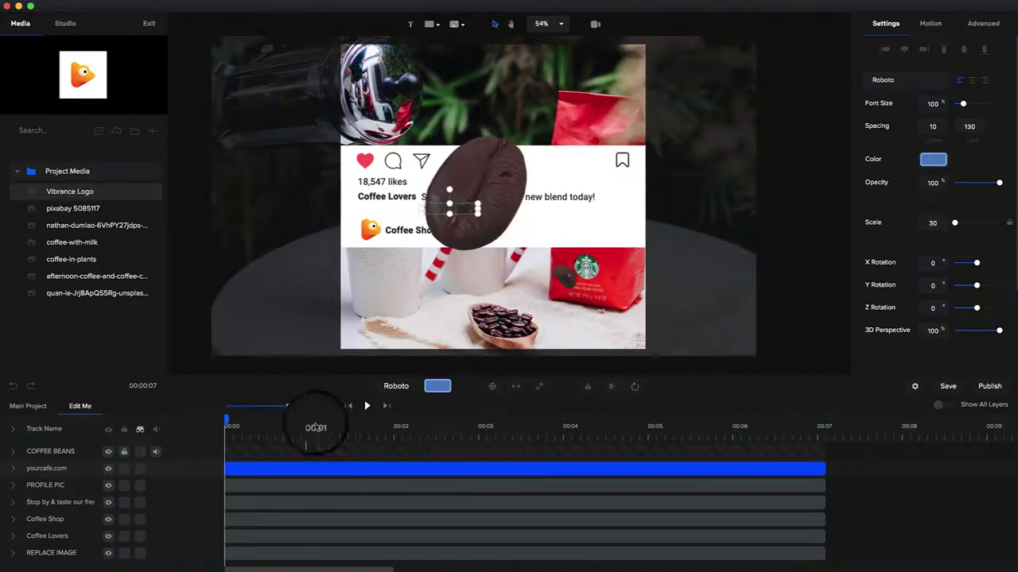
pyautogui.click(367, 406)
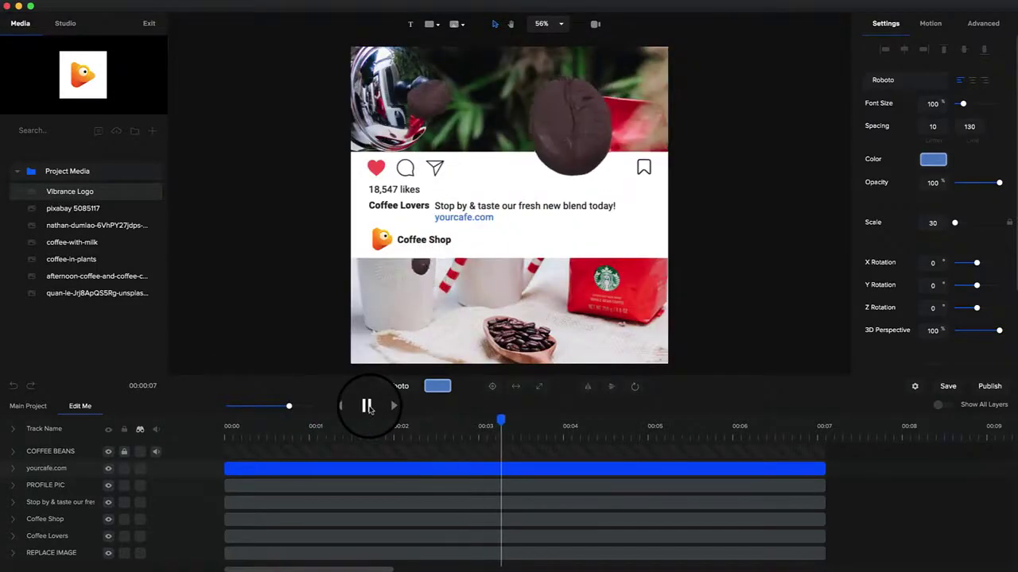
pyautogui.click(366, 407)
pyautogui.scroll(2, 386, 227)
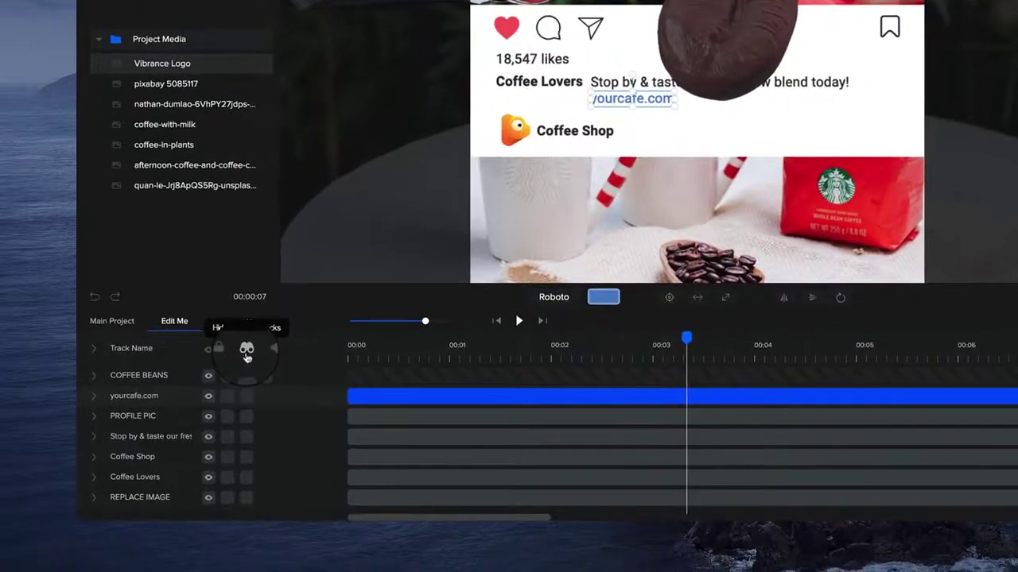
# Step: Recentre the canvas, go back to the Main Project timeline and rewind the playhead to the start
pyautogui.scroll(-5, 287, 439)
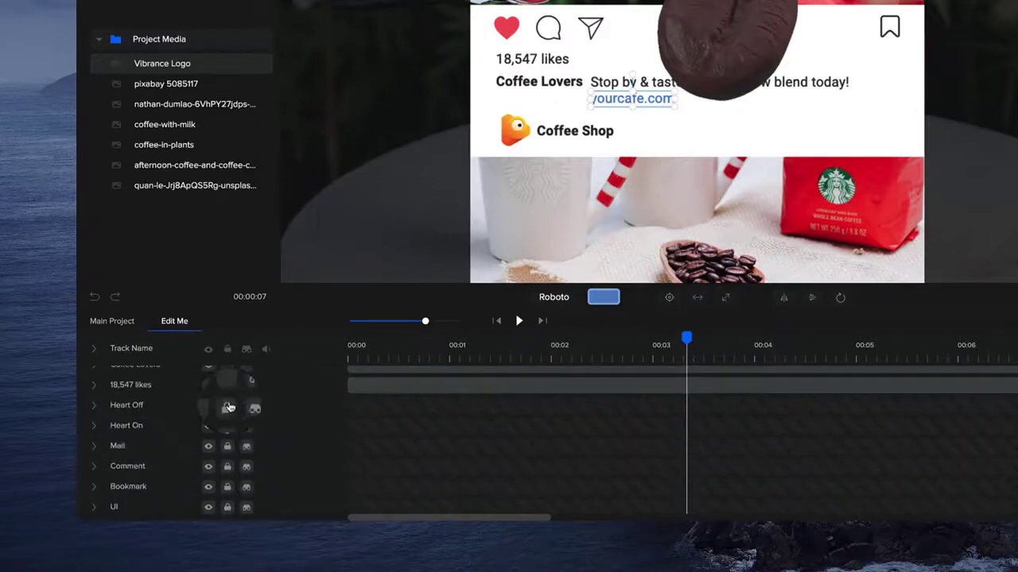
pyautogui.click(506, 28)
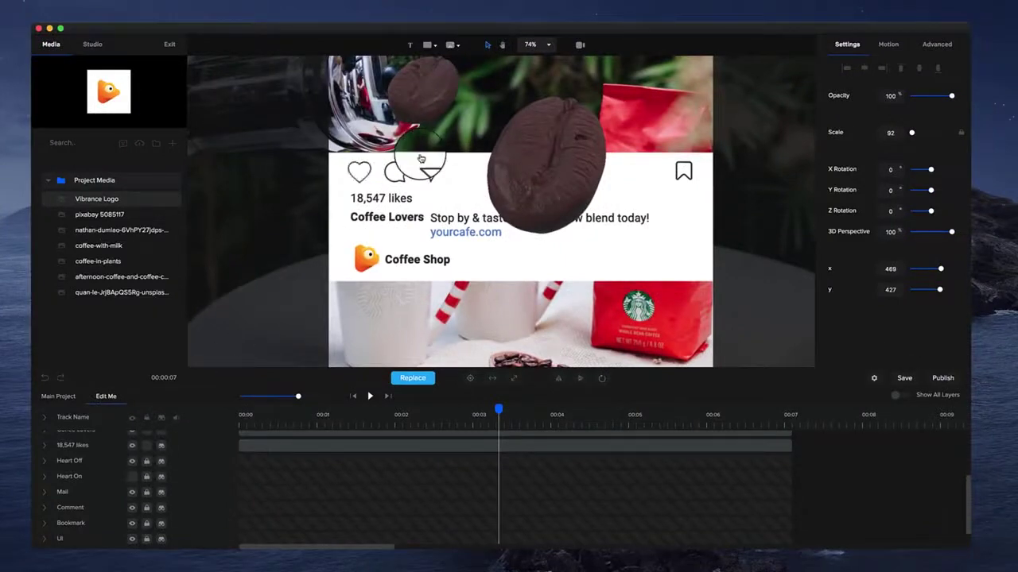
pyautogui.scroll(5, 421, 159)
pyautogui.scroll(-6, 397, 183)
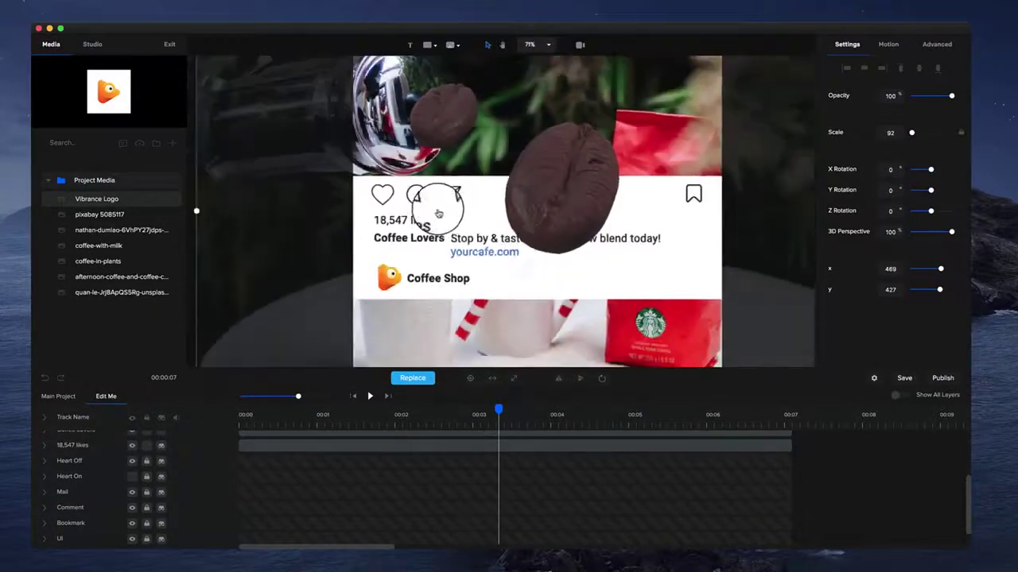
pyautogui.scroll(-4, 493, 228)
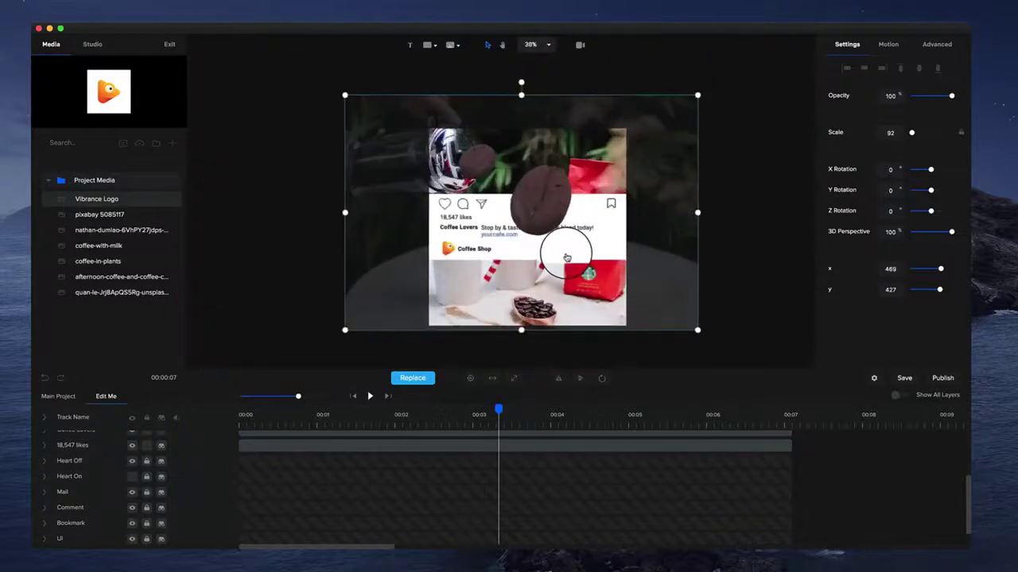
pyautogui.moveTo(566, 256); pyautogui.dragTo(500, 223)
pyautogui.click(54, 396)
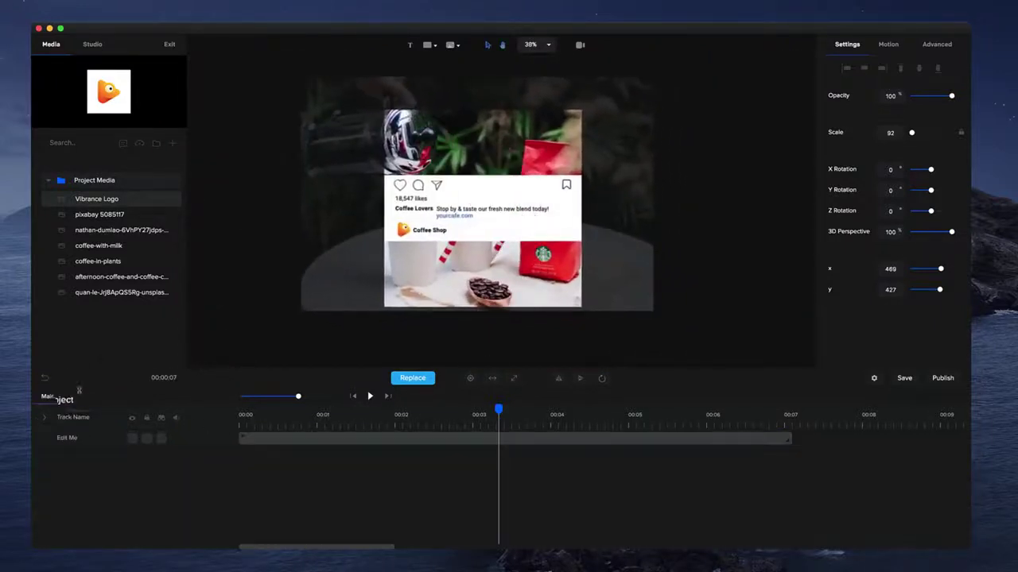
pyautogui.click(354, 396)
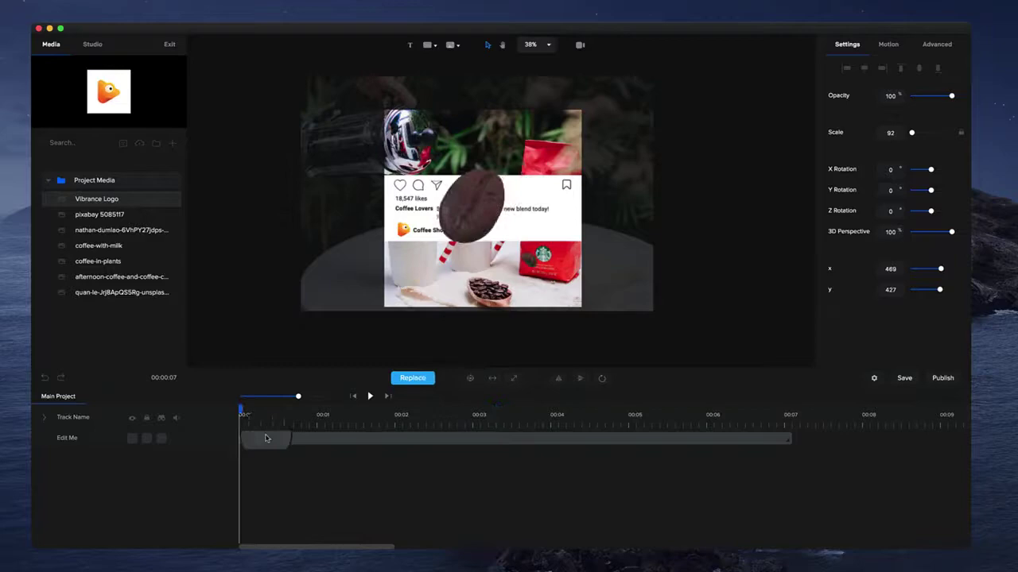
pyautogui.scroll(5, 488, 200)
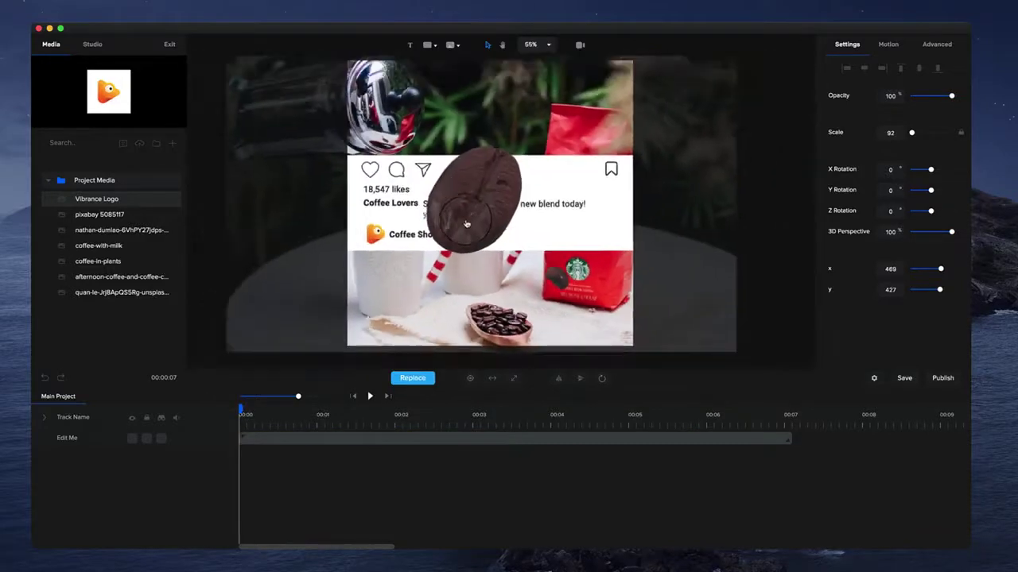
# Step: In Project Settings, choose the Facebook & Instagram resolution and set Advanced Canvas Color to Light
pyautogui.click(315, 434)
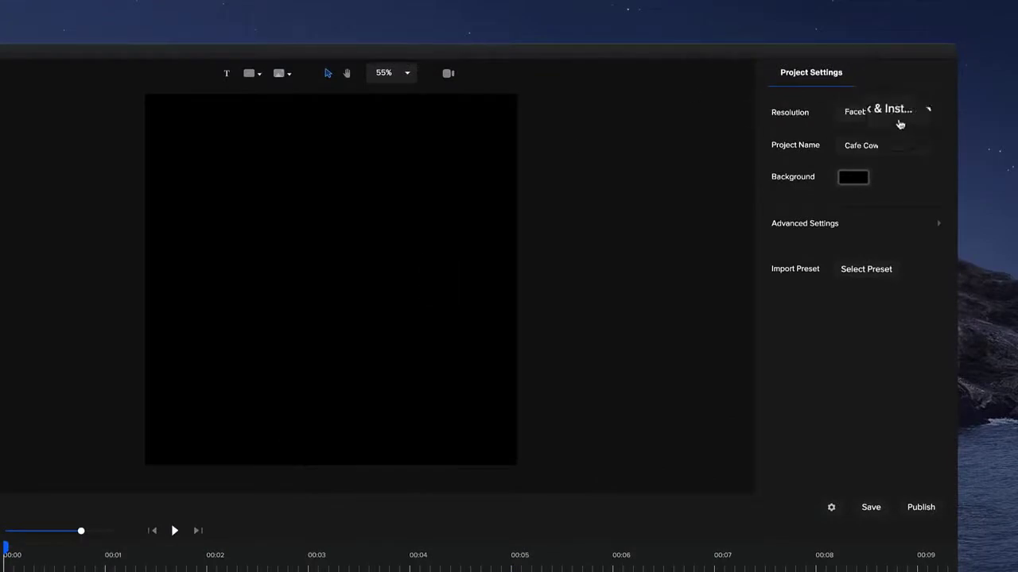
pyautogui.click(920, 116)
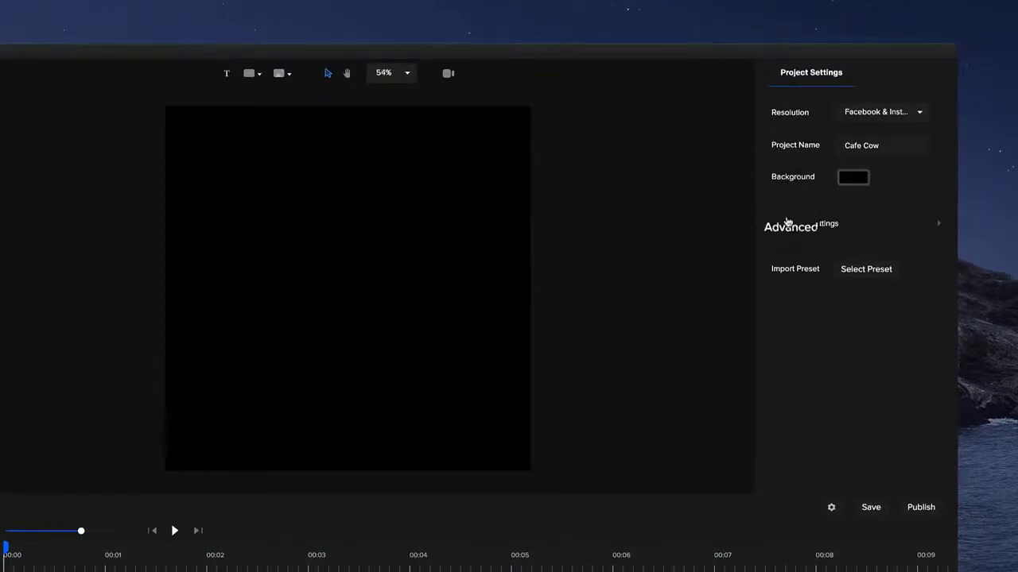
pyautogui.click(786, 222)
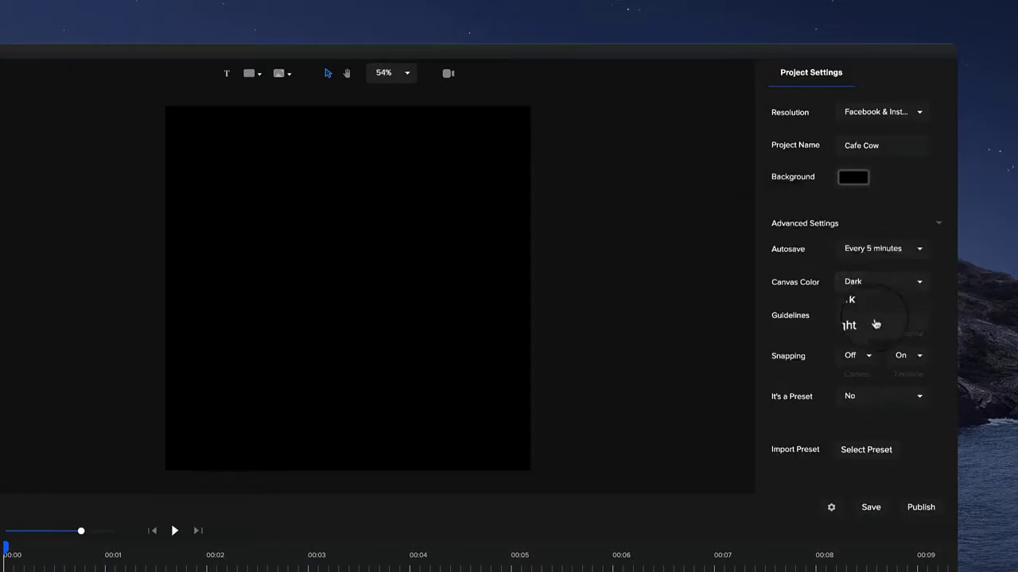
pyautogui.click(873, 323)
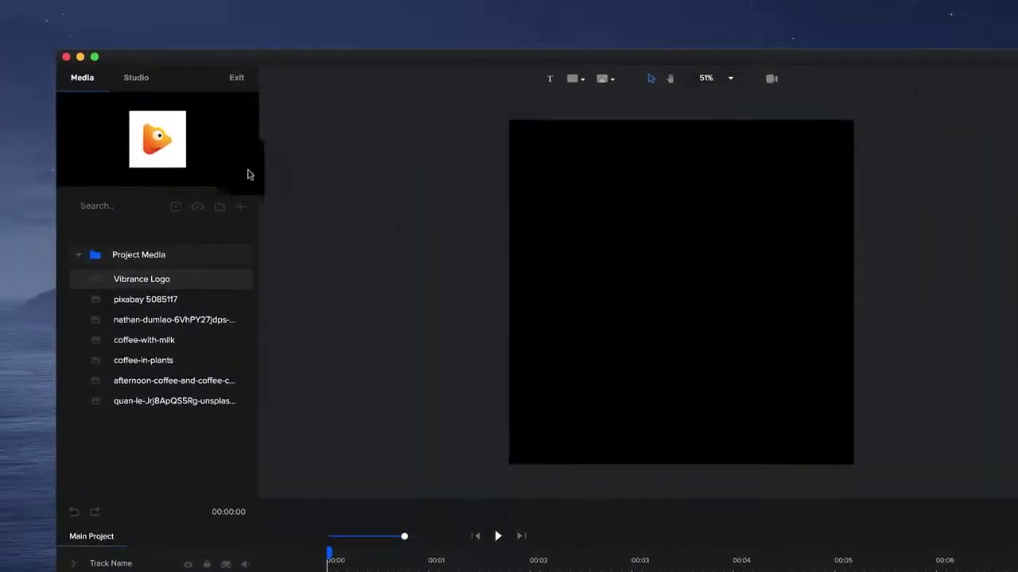
# Step: Browse Studio > Scroll Stoppers > UI to show the Facebook and Instagram post templates
pyautogui.click(125, 79)
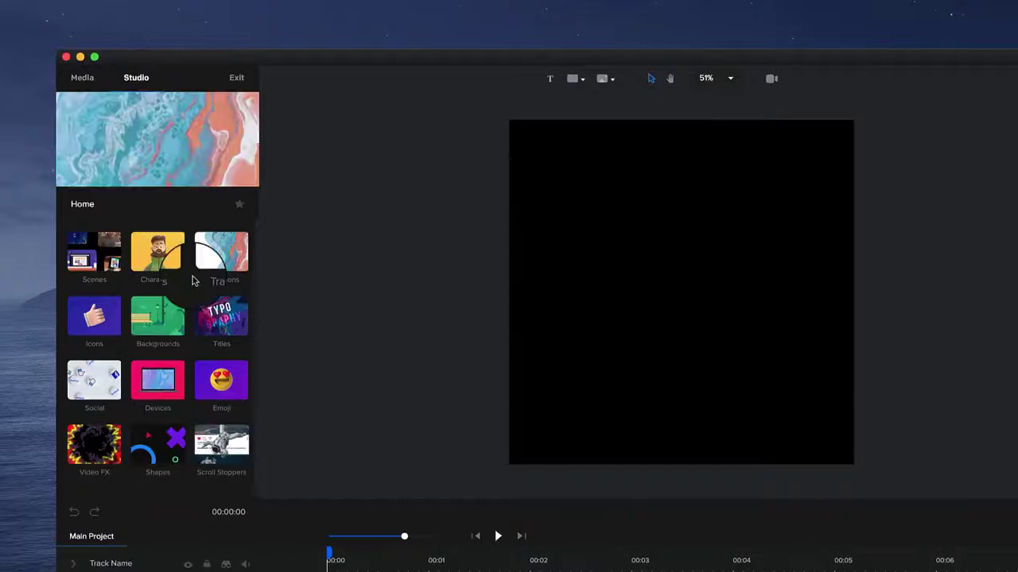
pyautogui.click(237, 457)
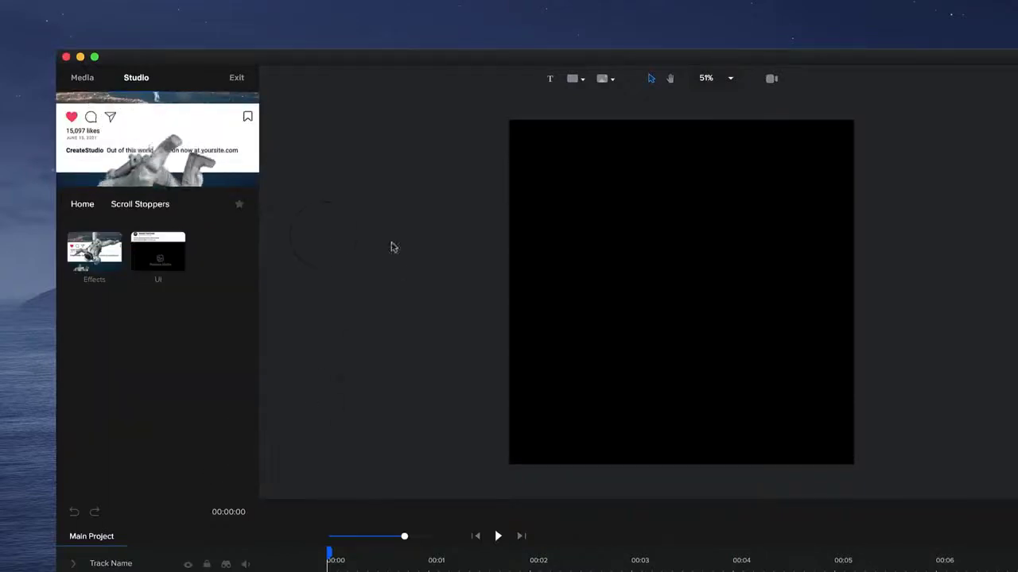
pyautogui.click(170, 268)
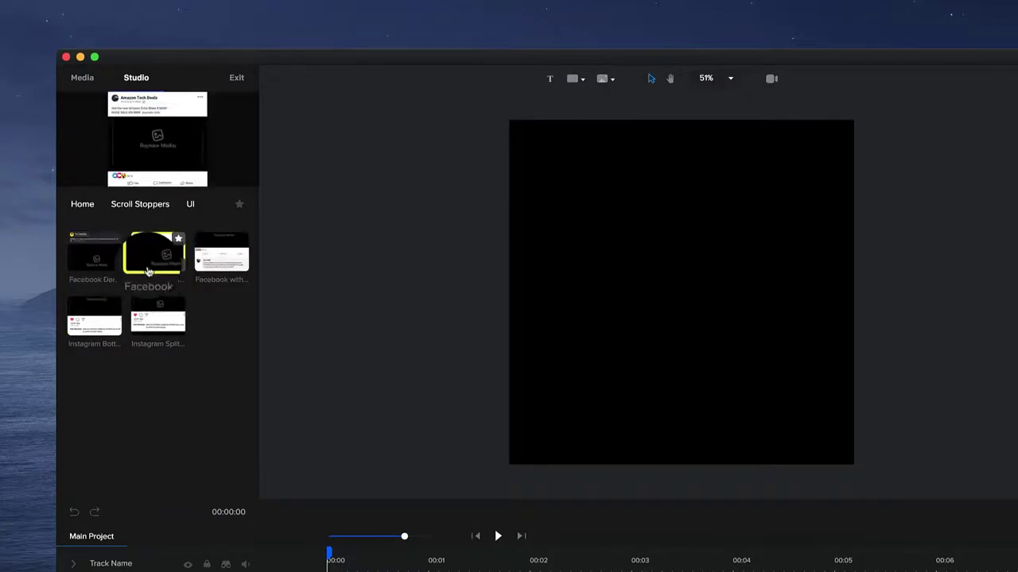
# Step: Drag the dark Facebook post template onto the canvas and select its EDIT ME clip
pyautogui.moveTo(89, 252); pyautogui.dragTo(602, 304)
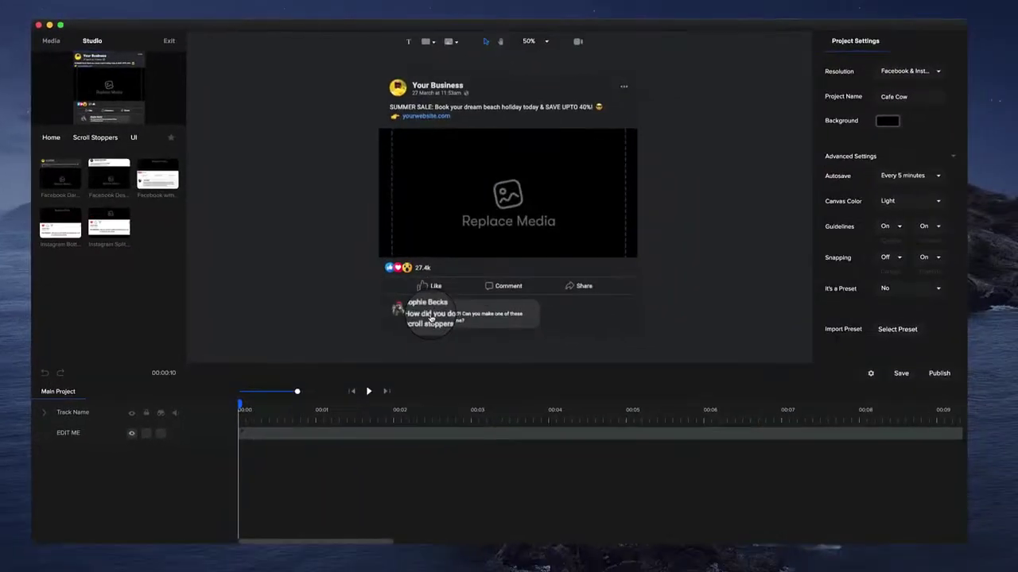
pyautogui.click(430, 317)
pyautogui.click(372, 430)
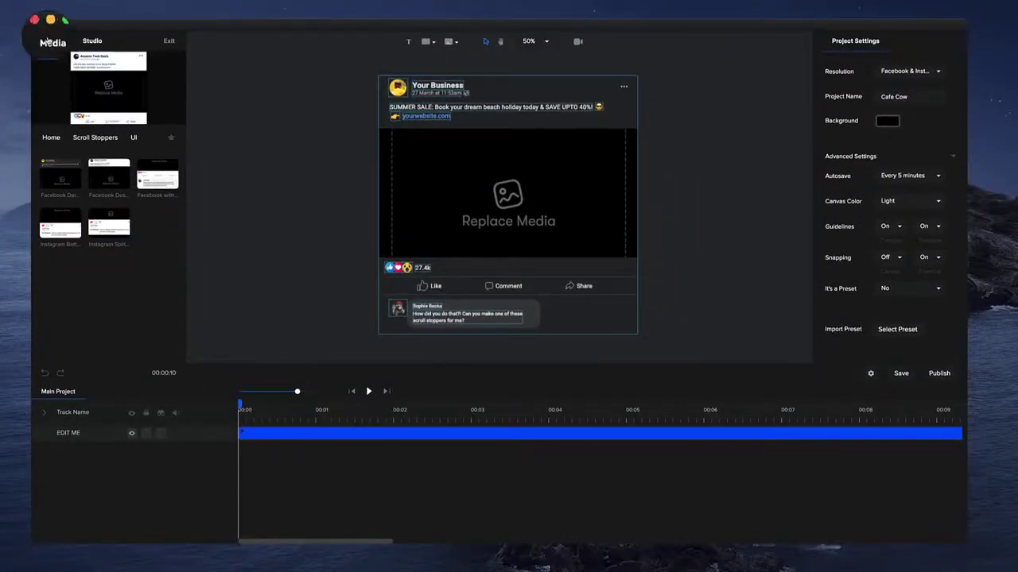
# Step: Inside the EDIT ME group, add the Chameleon effect, scale it to 68 and move it lower right
pyautogui.click(267, 433)
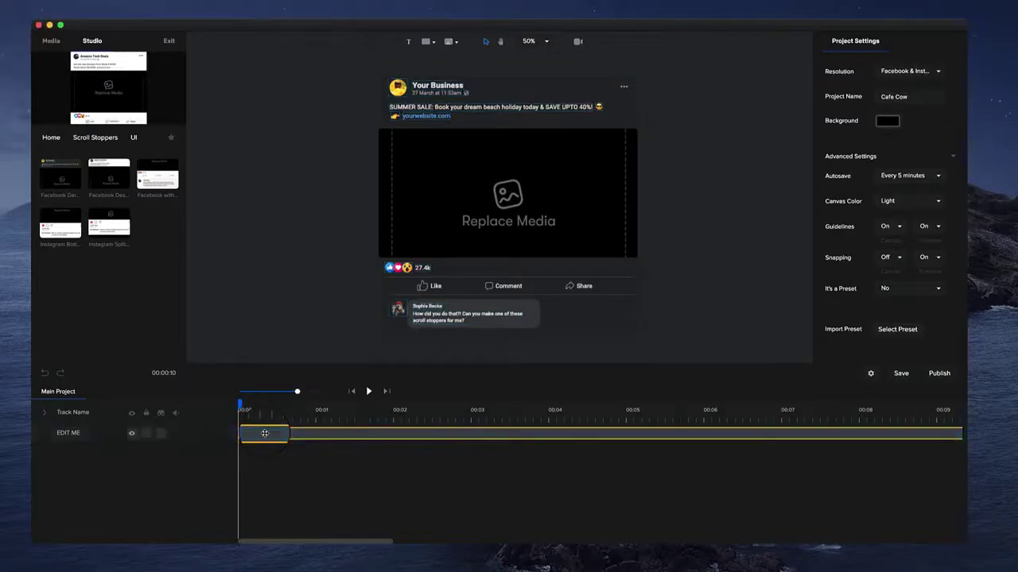
pyautogui.doubleClick(255, 438)
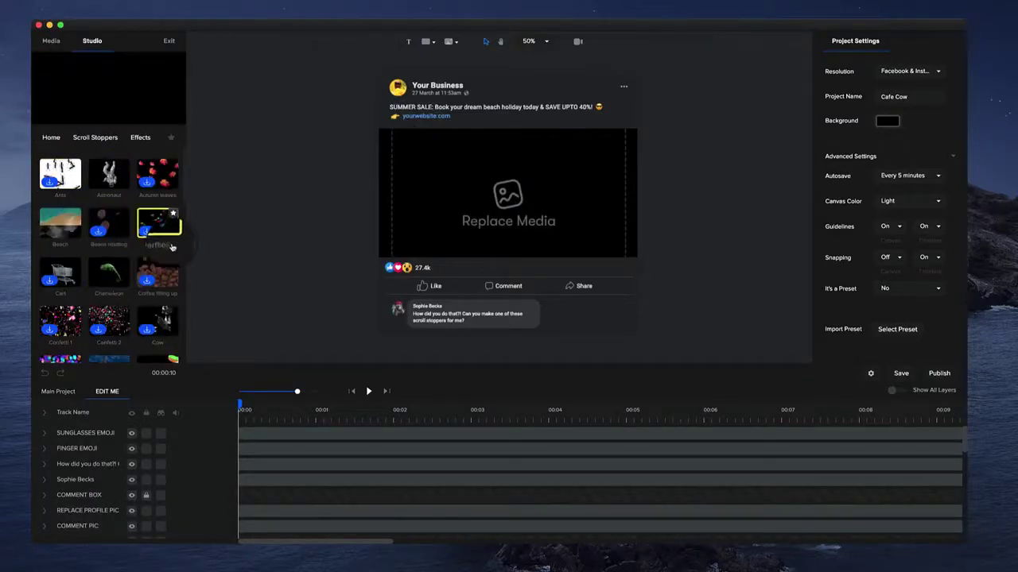
pyautogui.scroll(-2, 173, 246)
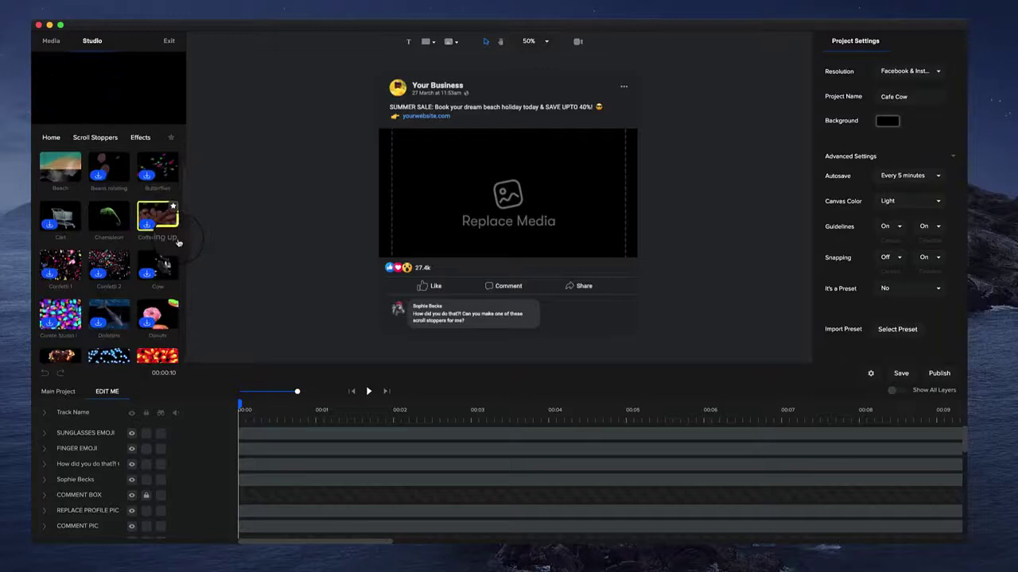
pyautogui.scroll(-1, 163, 259)
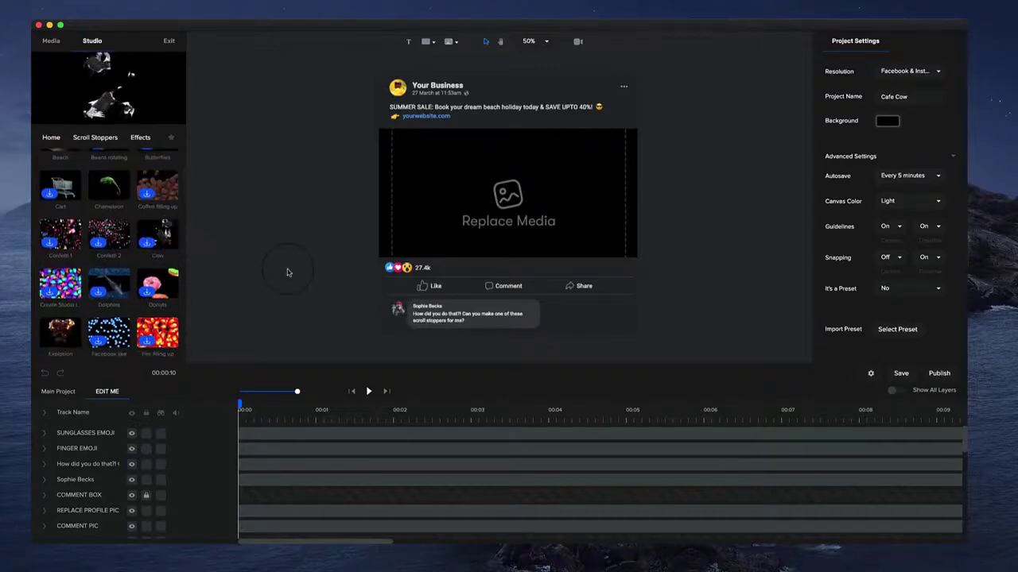
pyautogui.moveTo(109, 187); pyautogui.dragTo(549, 234)
pyautogui.click(538, 241)
pyautogui.moveTo(648, 158); pyautogui.dragTo(631, 177)
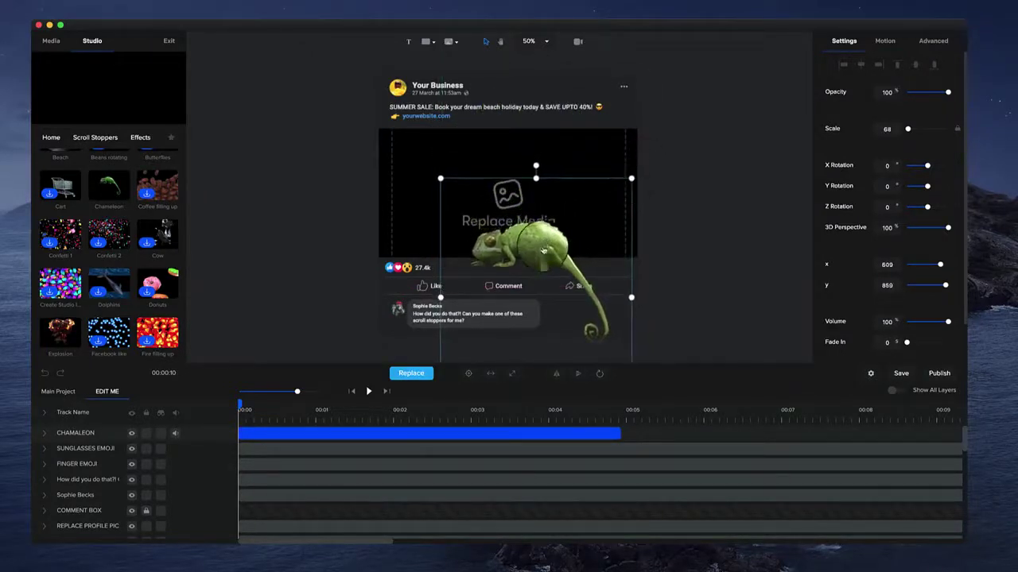
pyautogui.moveTo(545, 246); pyautogui.dragTo(573, 240)
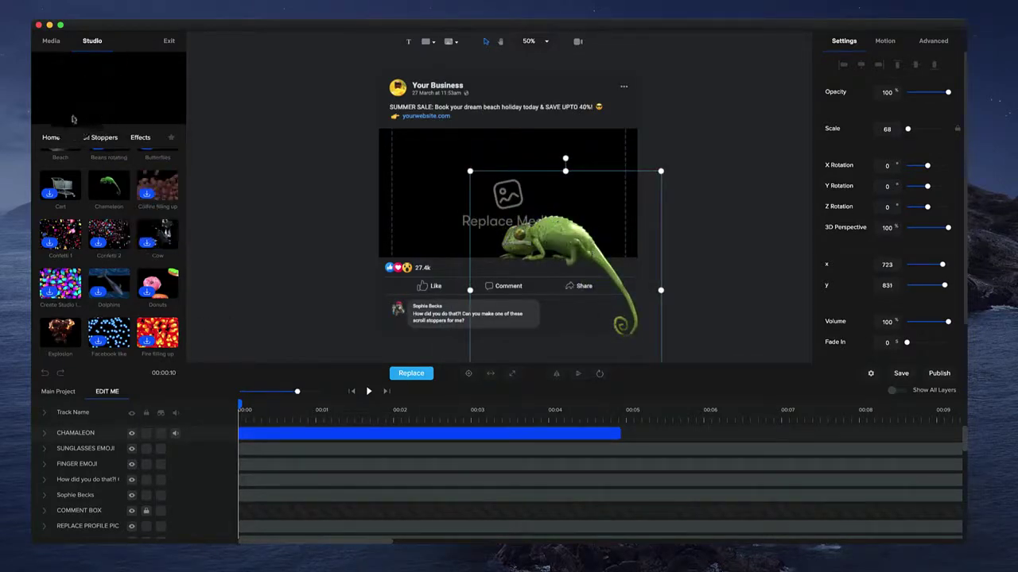
pyautogui.click(51, 43)
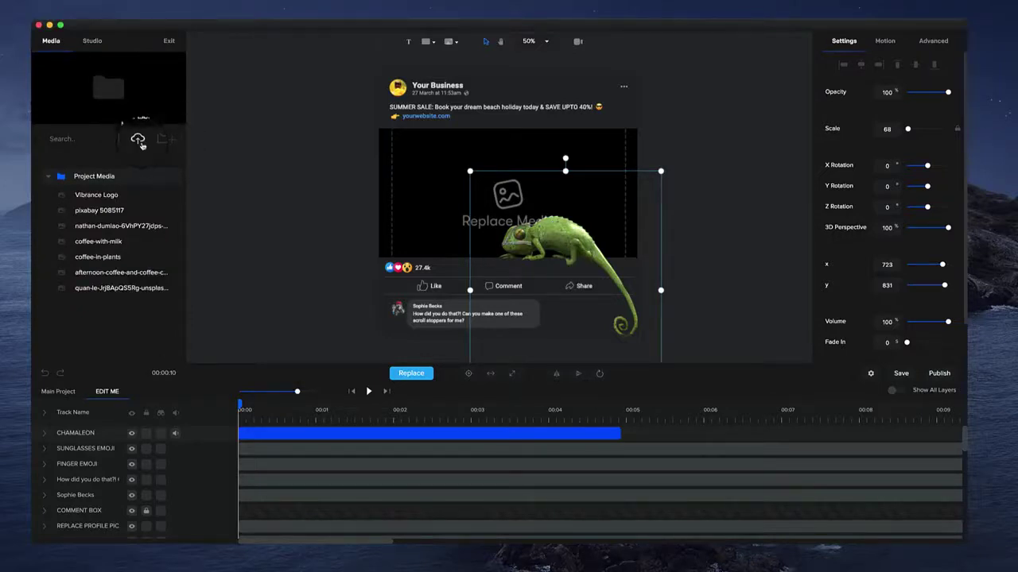
# Step: Search Pixabay images for 'forest' and import the mossy bridge photo, pixabay 1807476, into Project Media
pyautogui.click(138, 141)
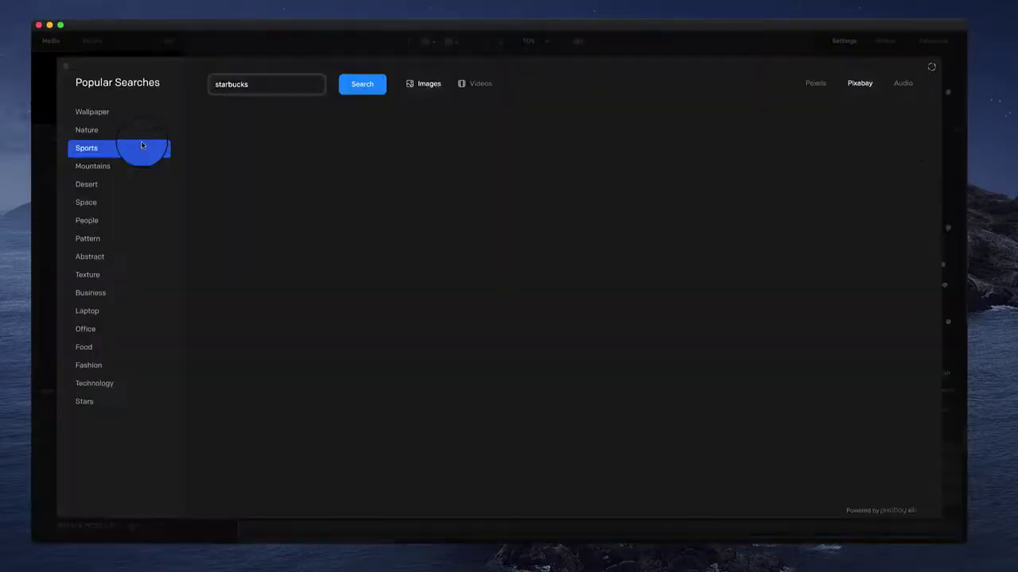
pyautogui.click(281, 88)
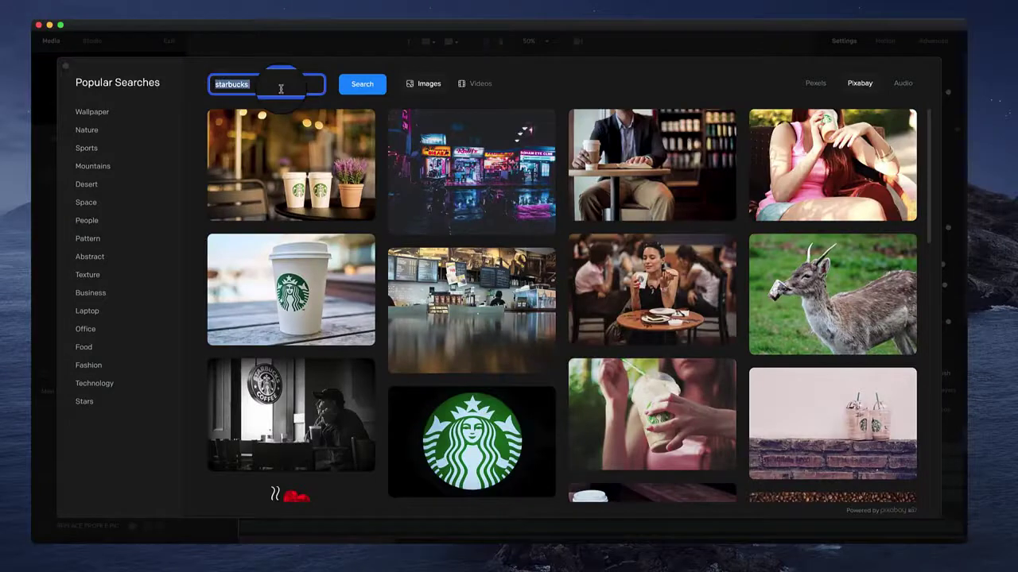
pyautogui.press('Return')
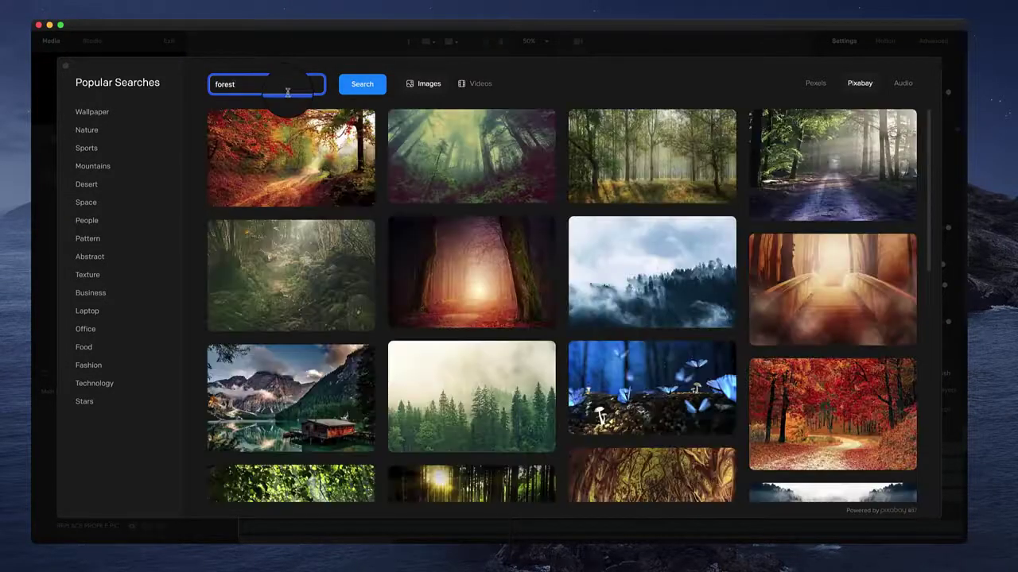
pyautogui.moveTo(882, 249)
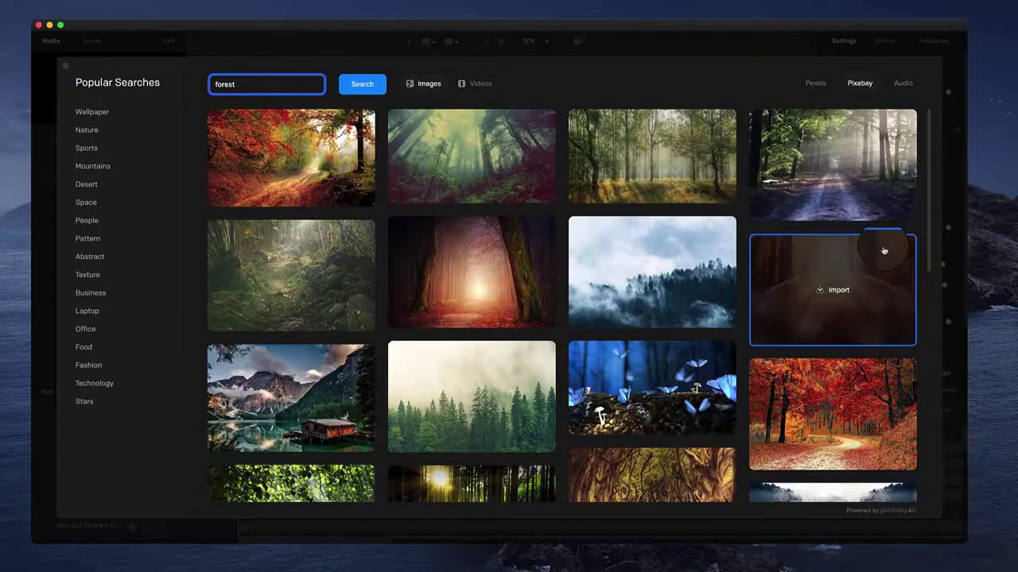
pyautogui.click(835, 167)
pyautogui.scroll(-5, 834, 175)
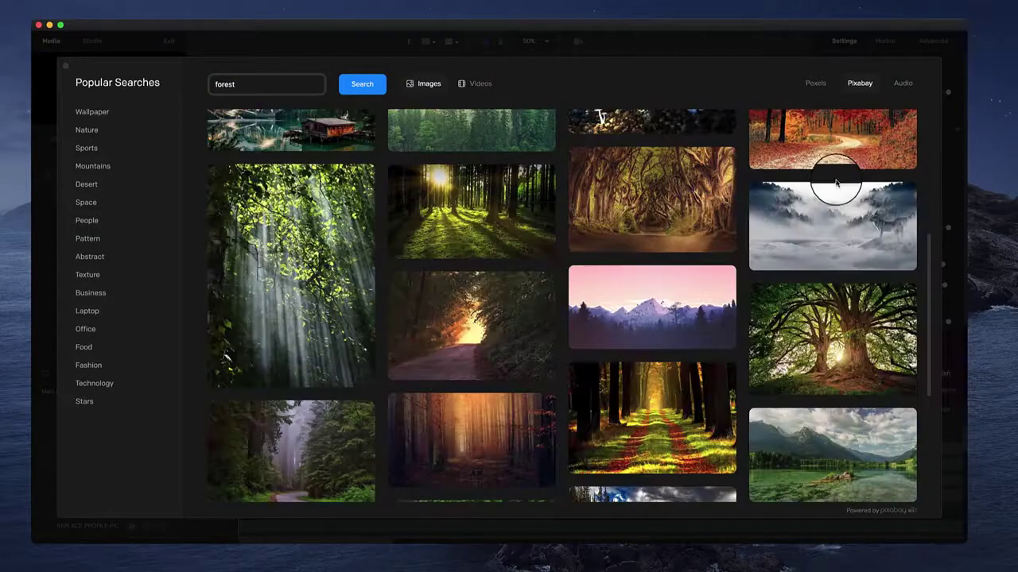
pyautogui.scroll(-5, 875, 195)
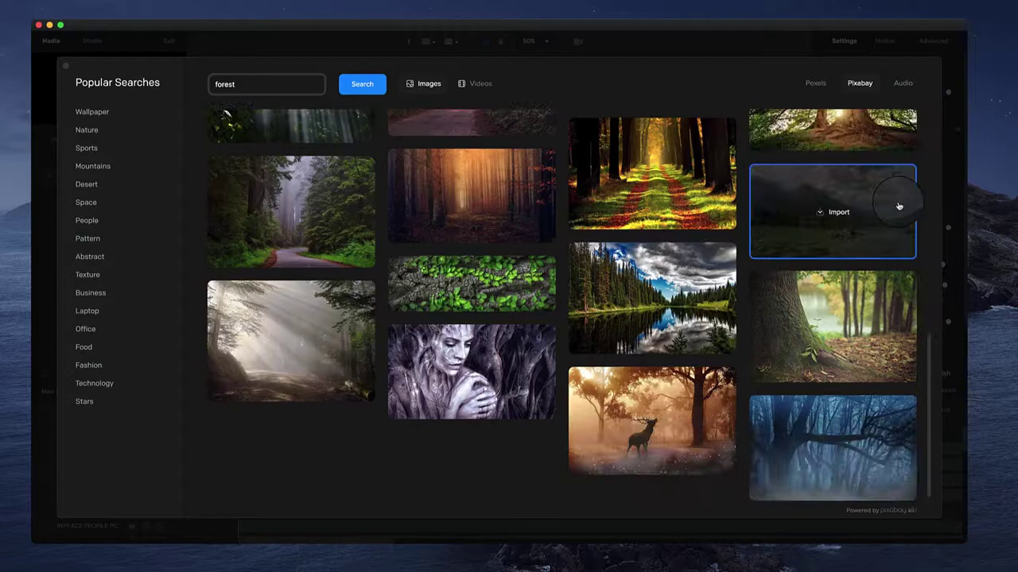
pyautogui.scroll(-5, 894, 208)
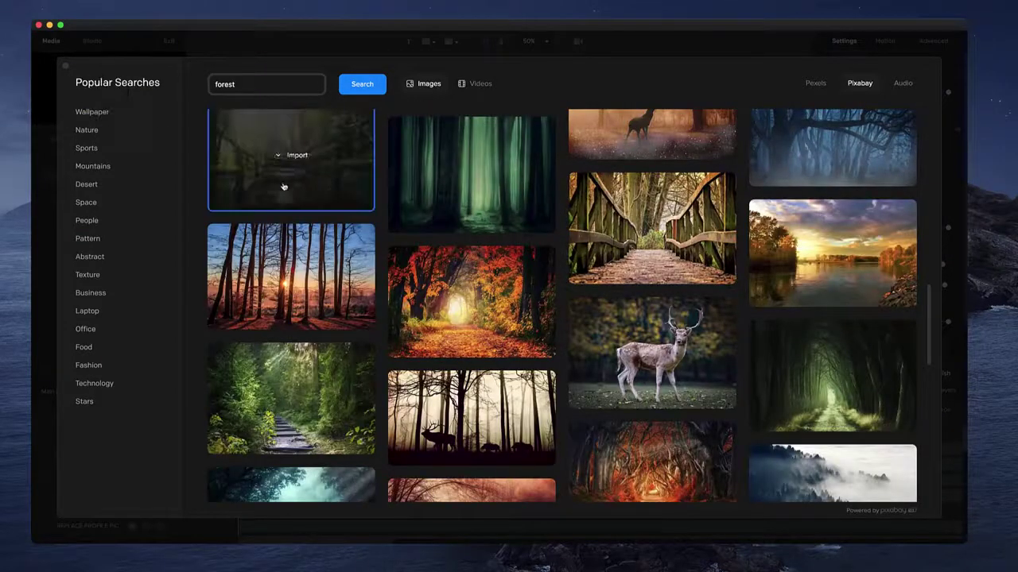
pyautogui.click(291, 155)
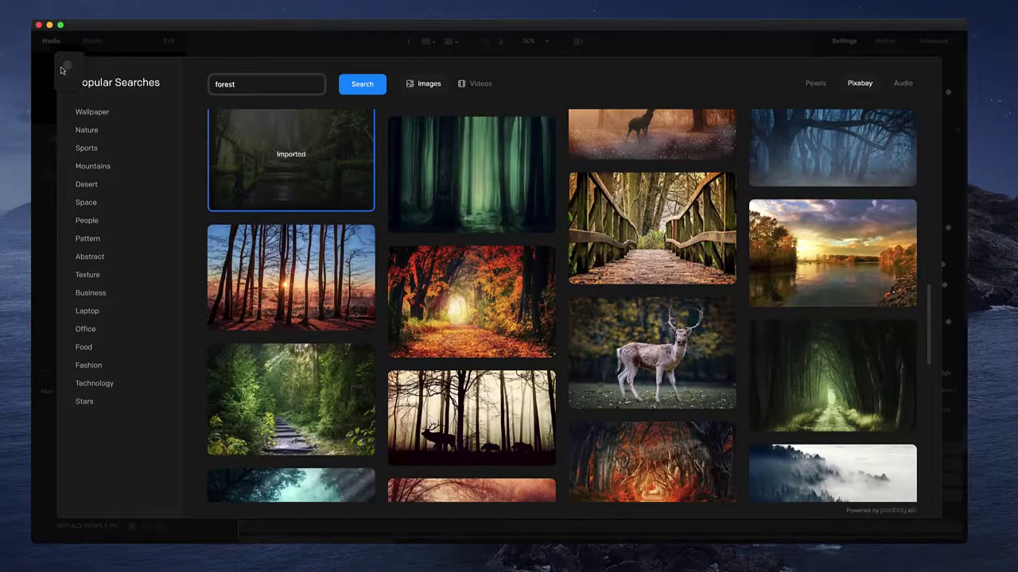
pyautogui.click(66, 67)
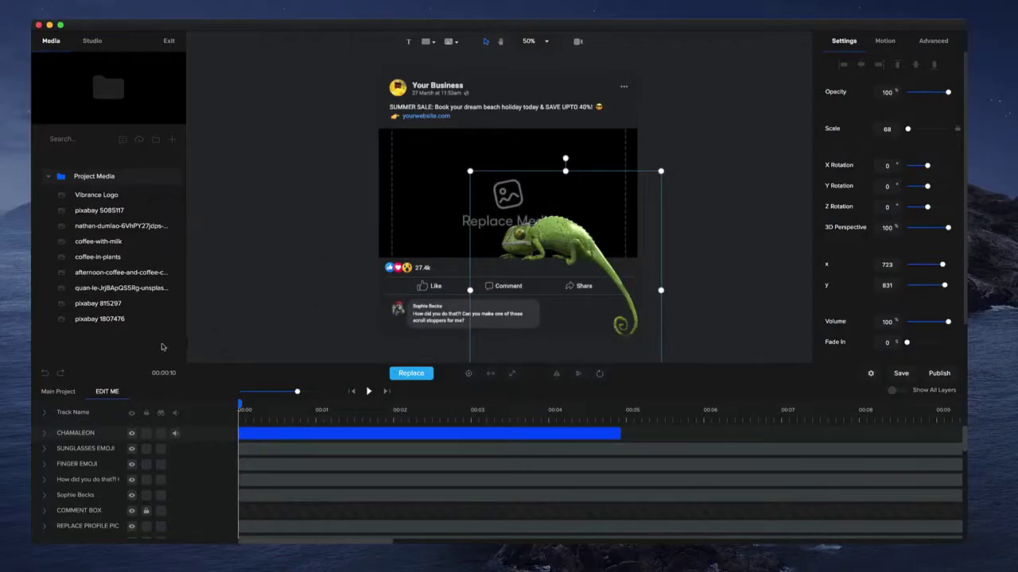
# Step: Fill the REPLACE MEDIA placeholder with pixabay 1807476 and scale it up to cover the frame
pyautogui.scroll(-5, 271, 489)
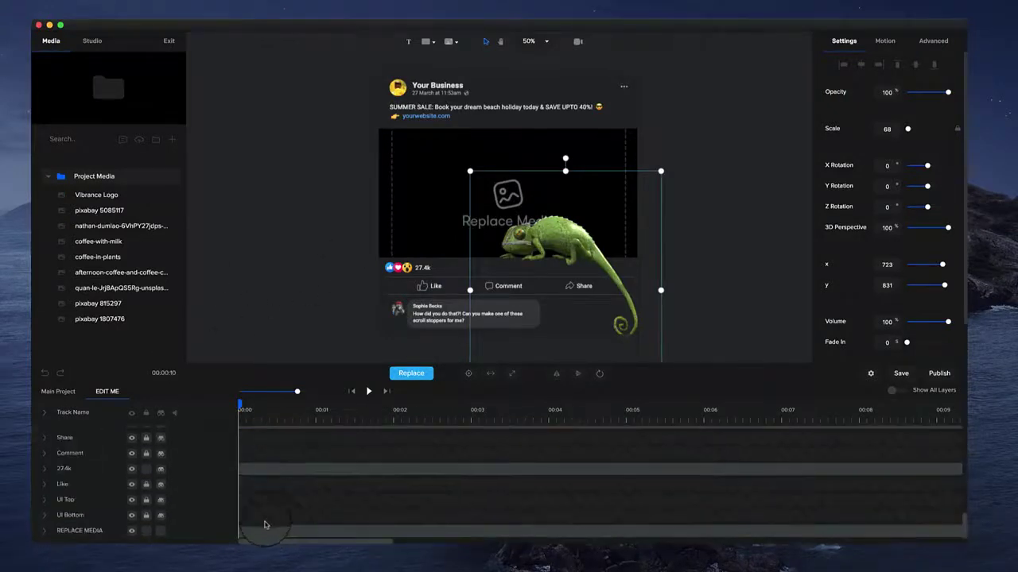
pyautogui.click(415, 211)
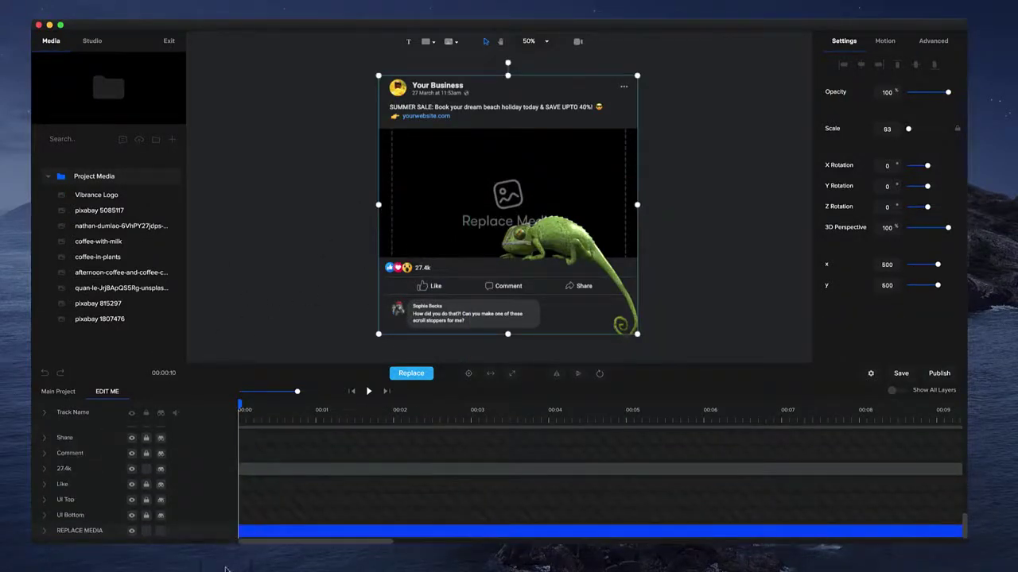
pyautogui.click(102, 320)
pyautogui.moveTo(637, 118); pyautogui.dragTo(605, 172)
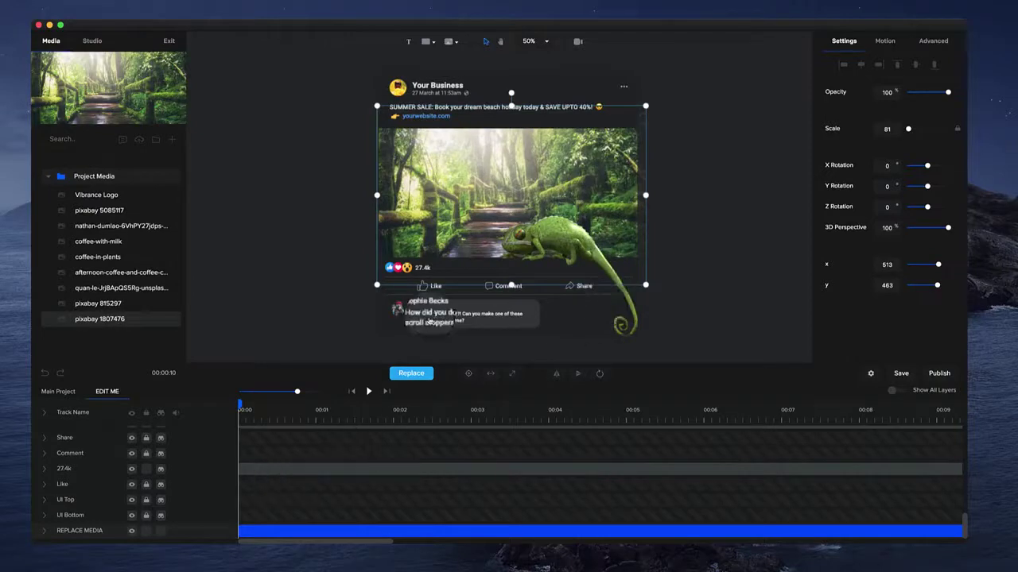
pyautogui.scroll(3, 436, 311)
# Step: Swap a project image into the commenter's picture and the Vibrance Logo into the header avatar
pyautogui.click(388, 308)
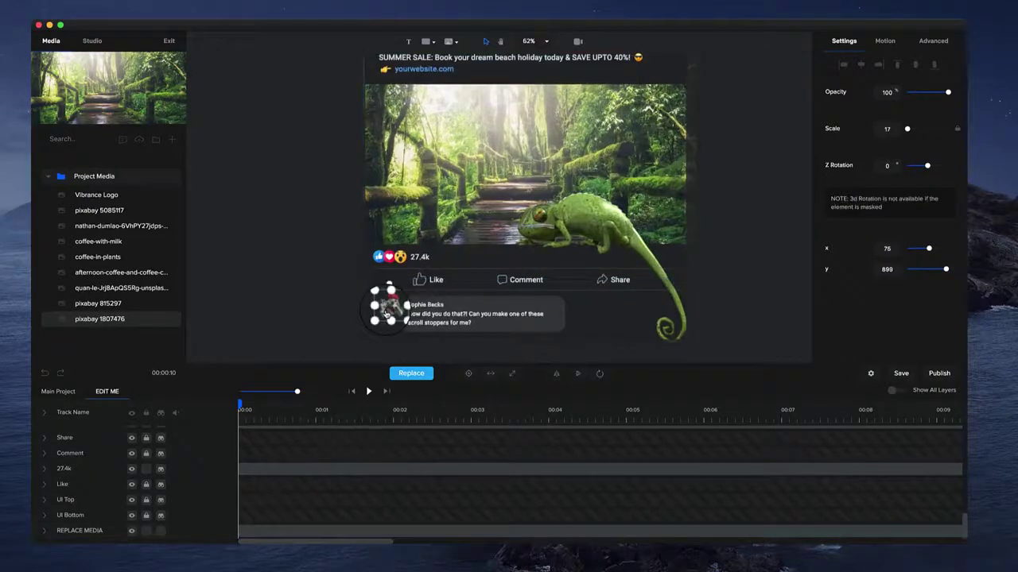
pyautogui.moveTo(139, 272); pyautogui.dragTo(138, 263)
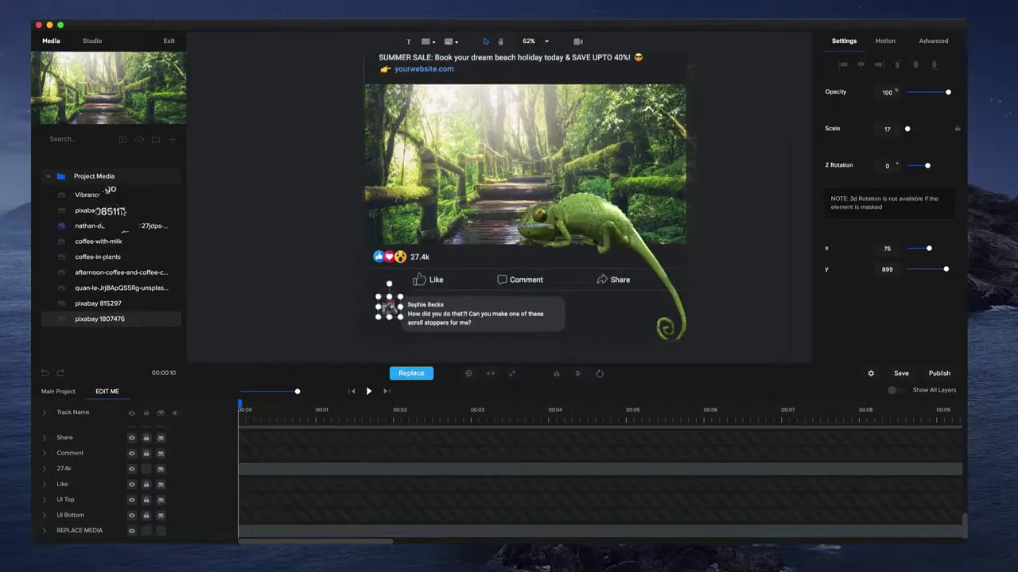
pyautogui.moveTo(111, 208); pyautogui.dragTo(417, 376)
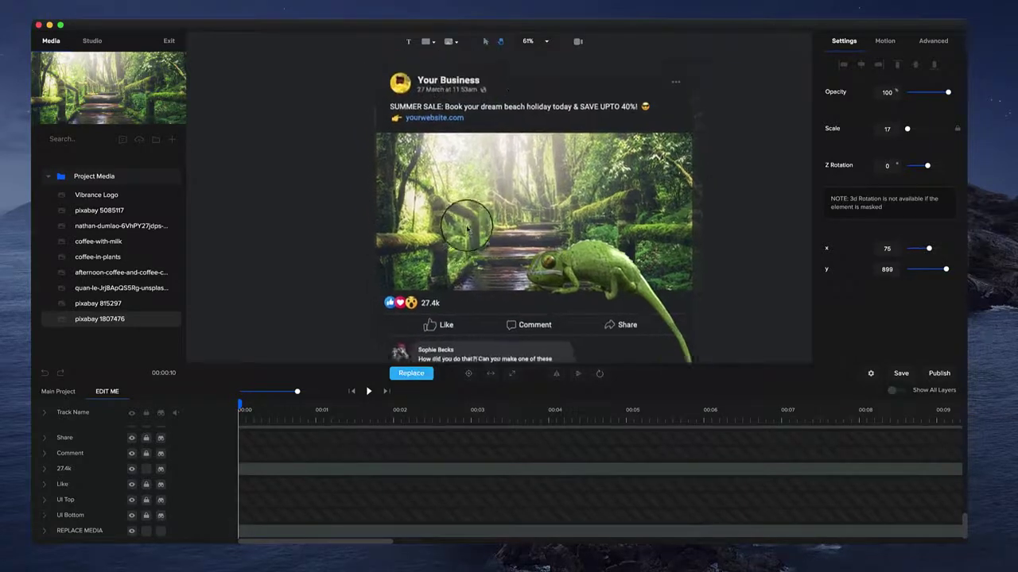
pyautogui.click(412, 116)
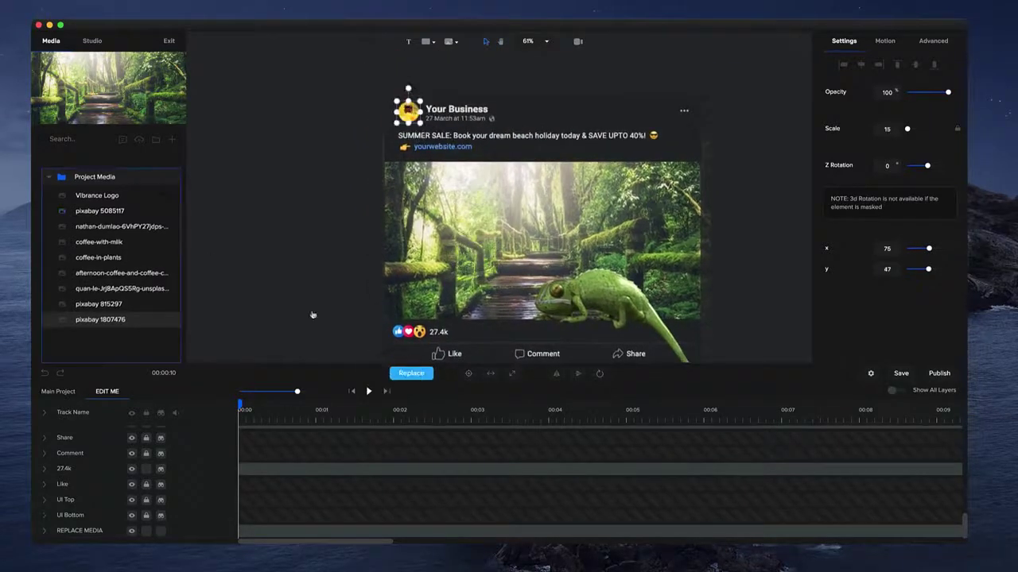
pyautogui.moveTo(105, 197); pyautogui.dragTo(406, 111)
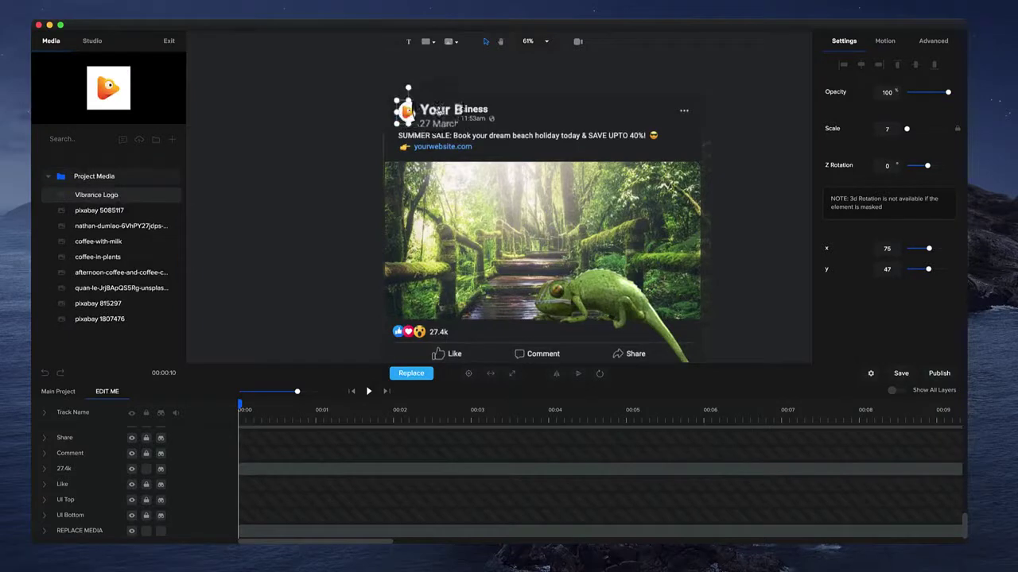
# Step: Rename the business name text from Your Business to Vibrance
pyautogui.click(452, 110)
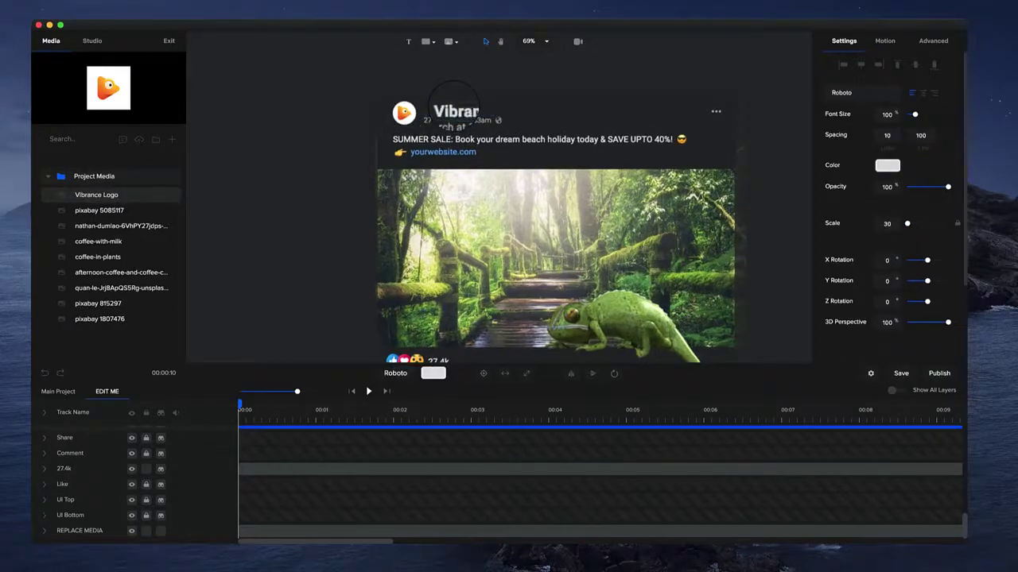
pyautogui.click(503, 111)
pyautogui.click(465, 113)
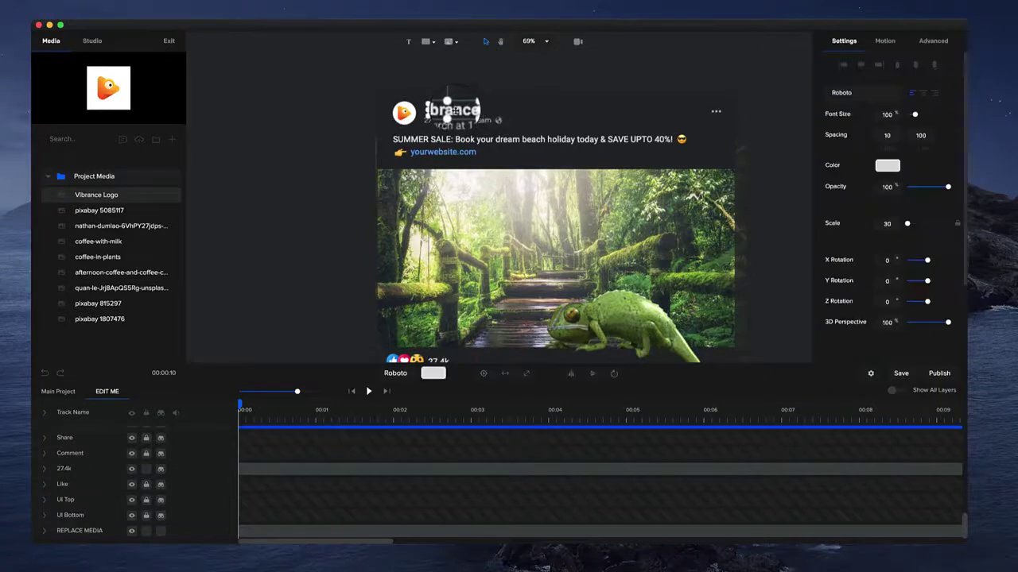
pyautogui.click(422, 155)
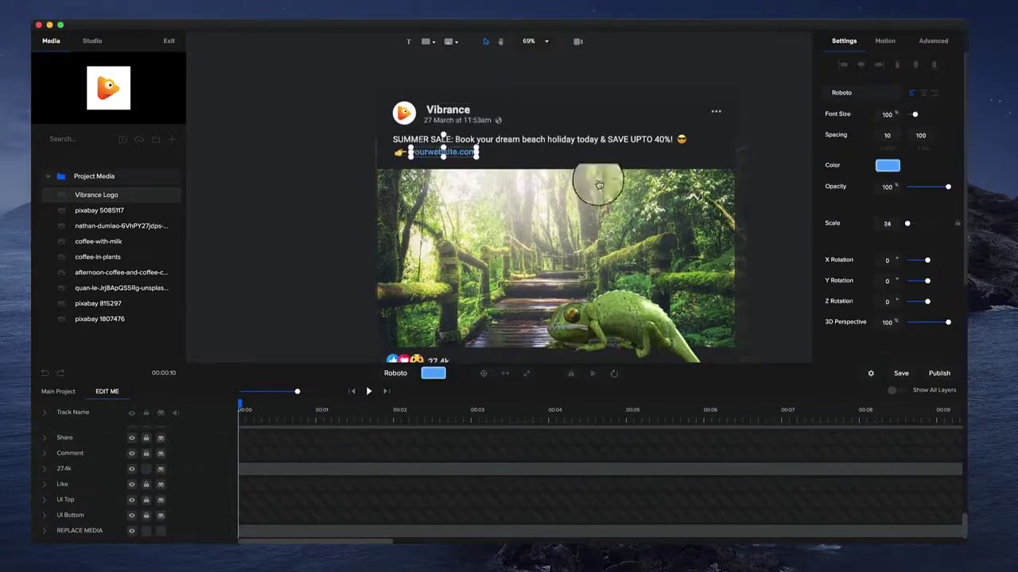
# Step: Delete the wow reaction emoji from the reactions under the photo
pyautogui.scroll(-5, 572, 167)
pyautogui.scroll(-3, 557, 147)
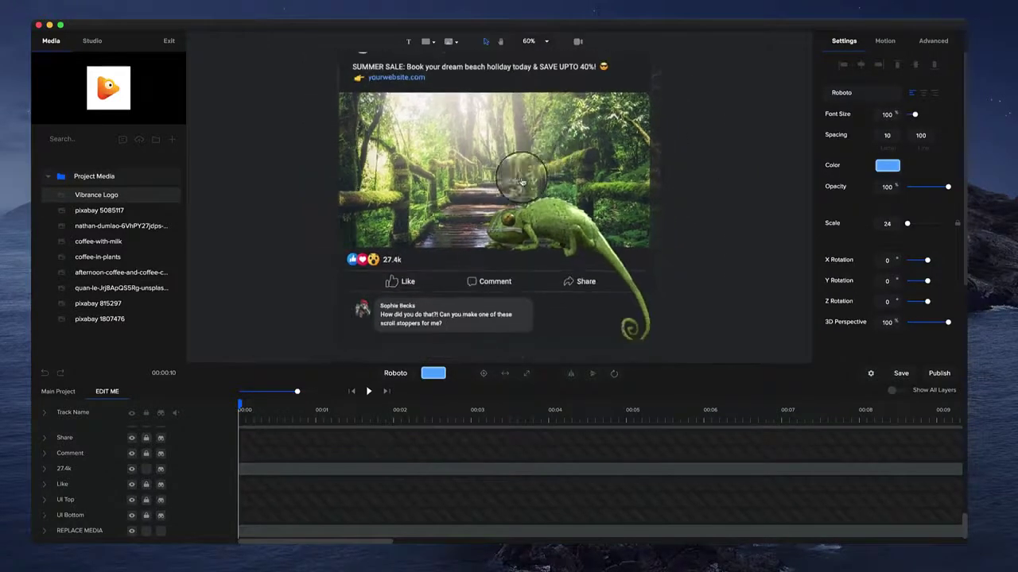
pyautogui.click(363, 260)
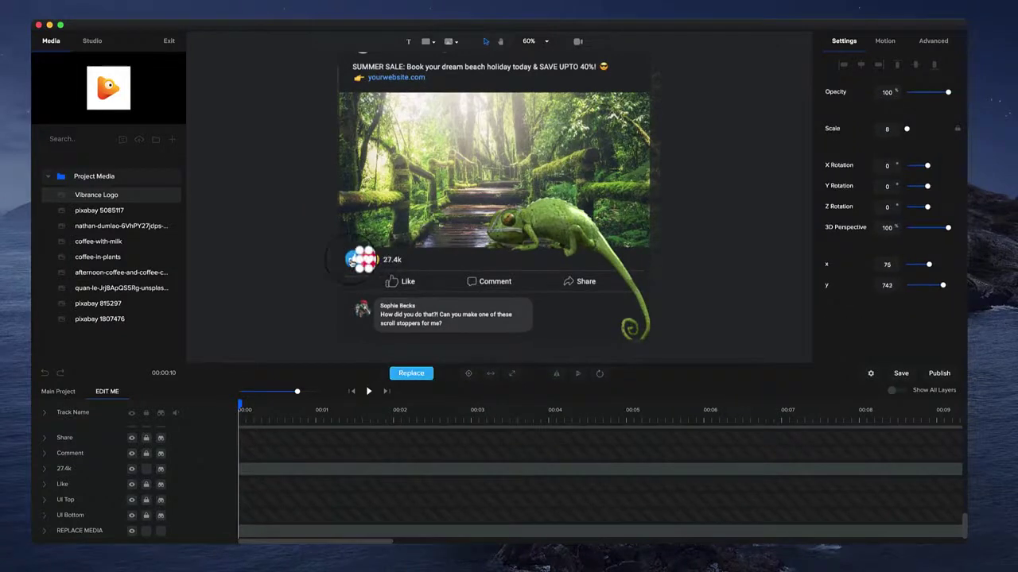
pyautogui.scroll(5, 350, 253)
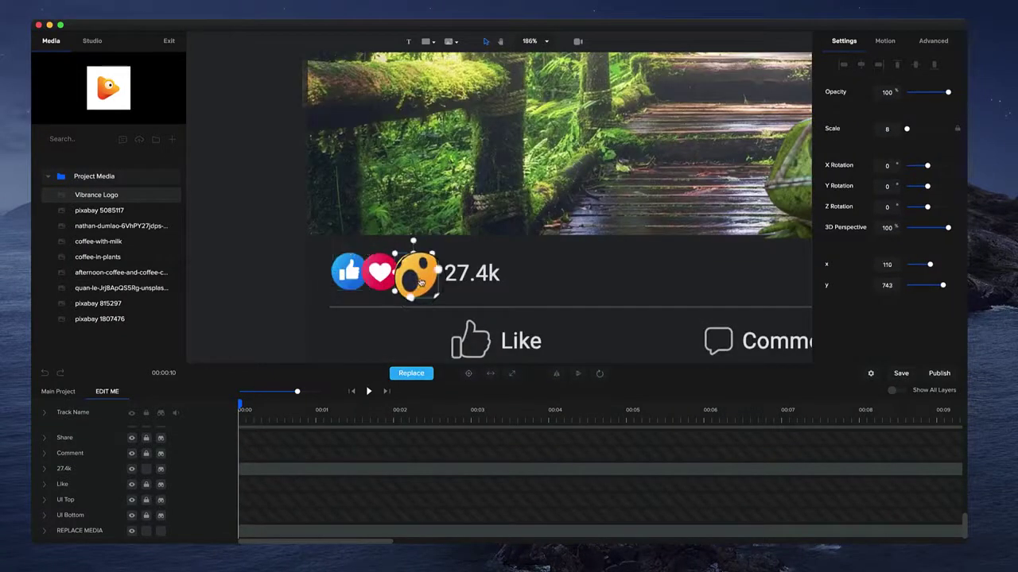
pyautogui.press('Delete')
# Step: Move the 27.4k count beside the remaining emojis and change it to 19,8074k
pyautogui.moveTo(453, 274); pyautogui.dragTo(414, 277)
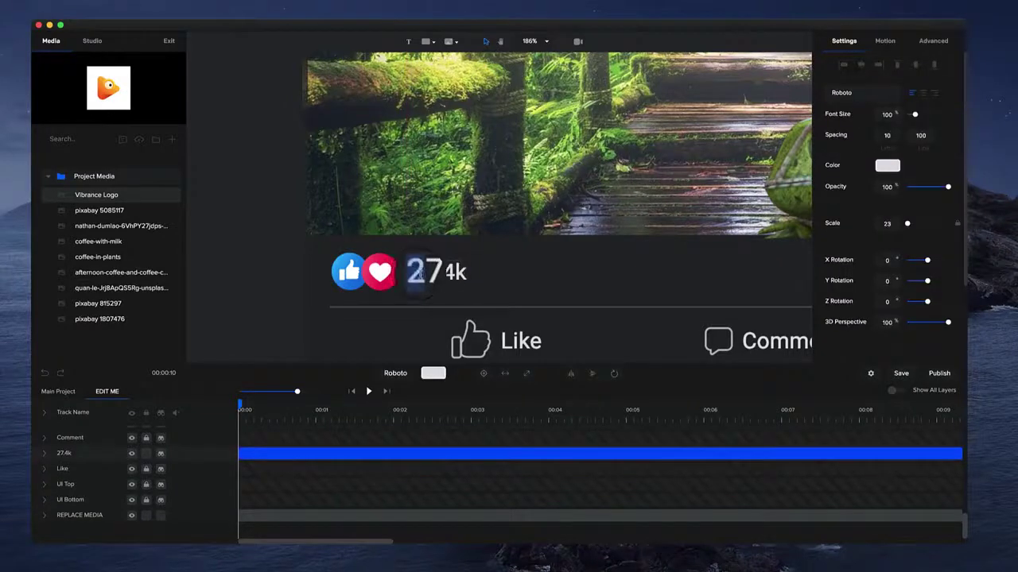
pyautogui.write('19,80')
pyautogui.scroll(-5, 563, 238)
pyautogui.click(563, 239)
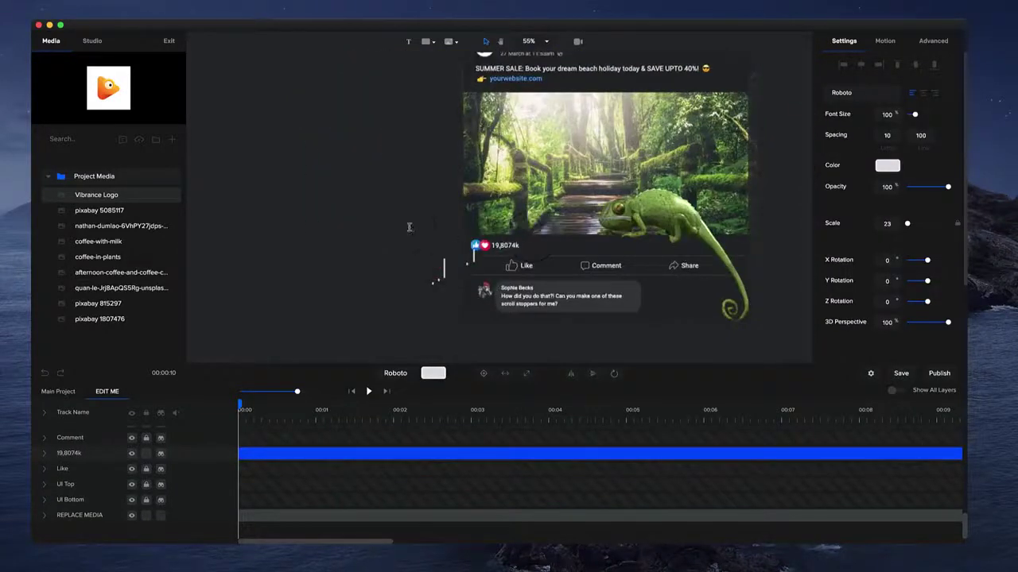
pyautogui.hscroll(5, 563, 238)
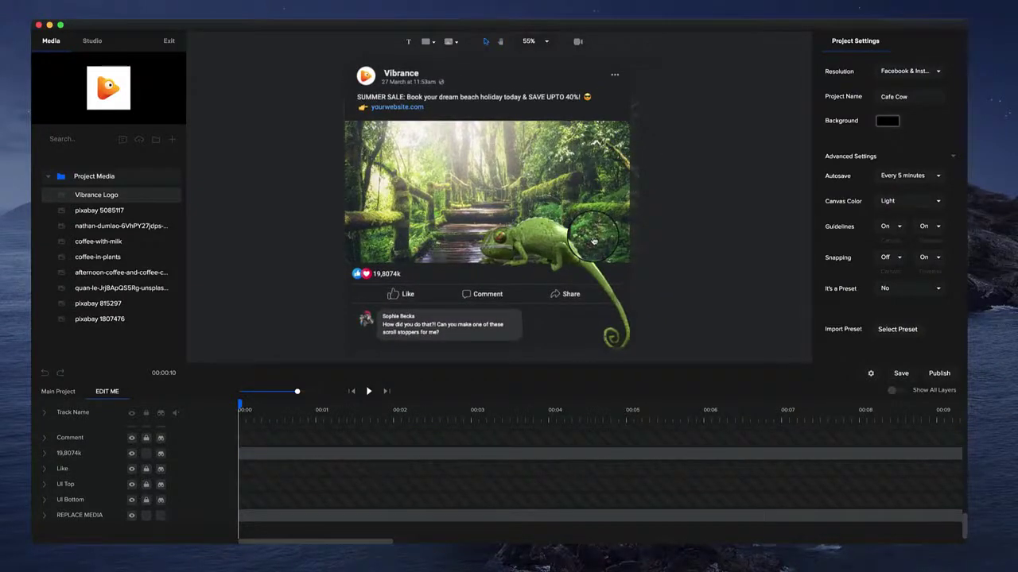
pyautogui.scroll(1, 516, 199)
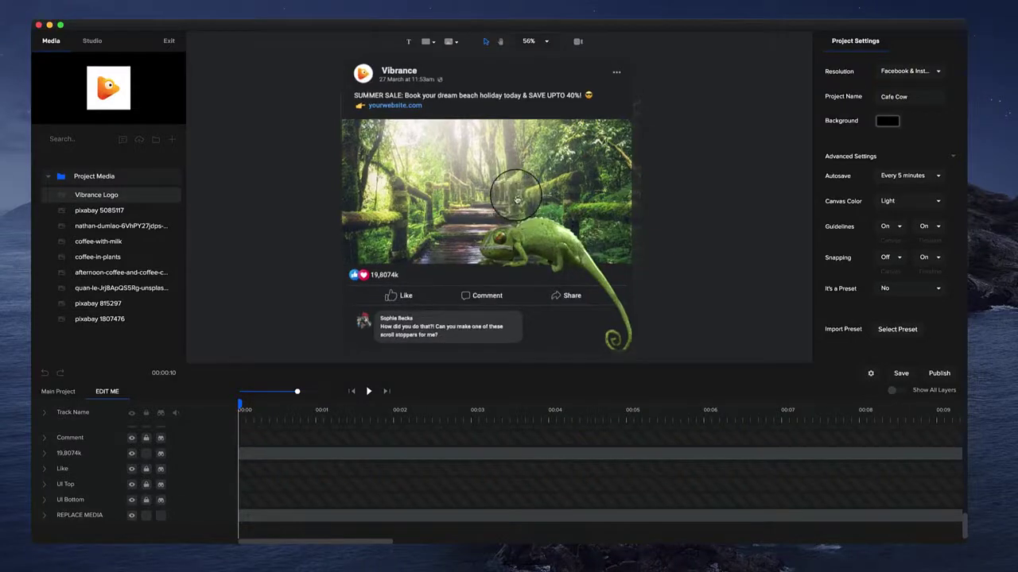